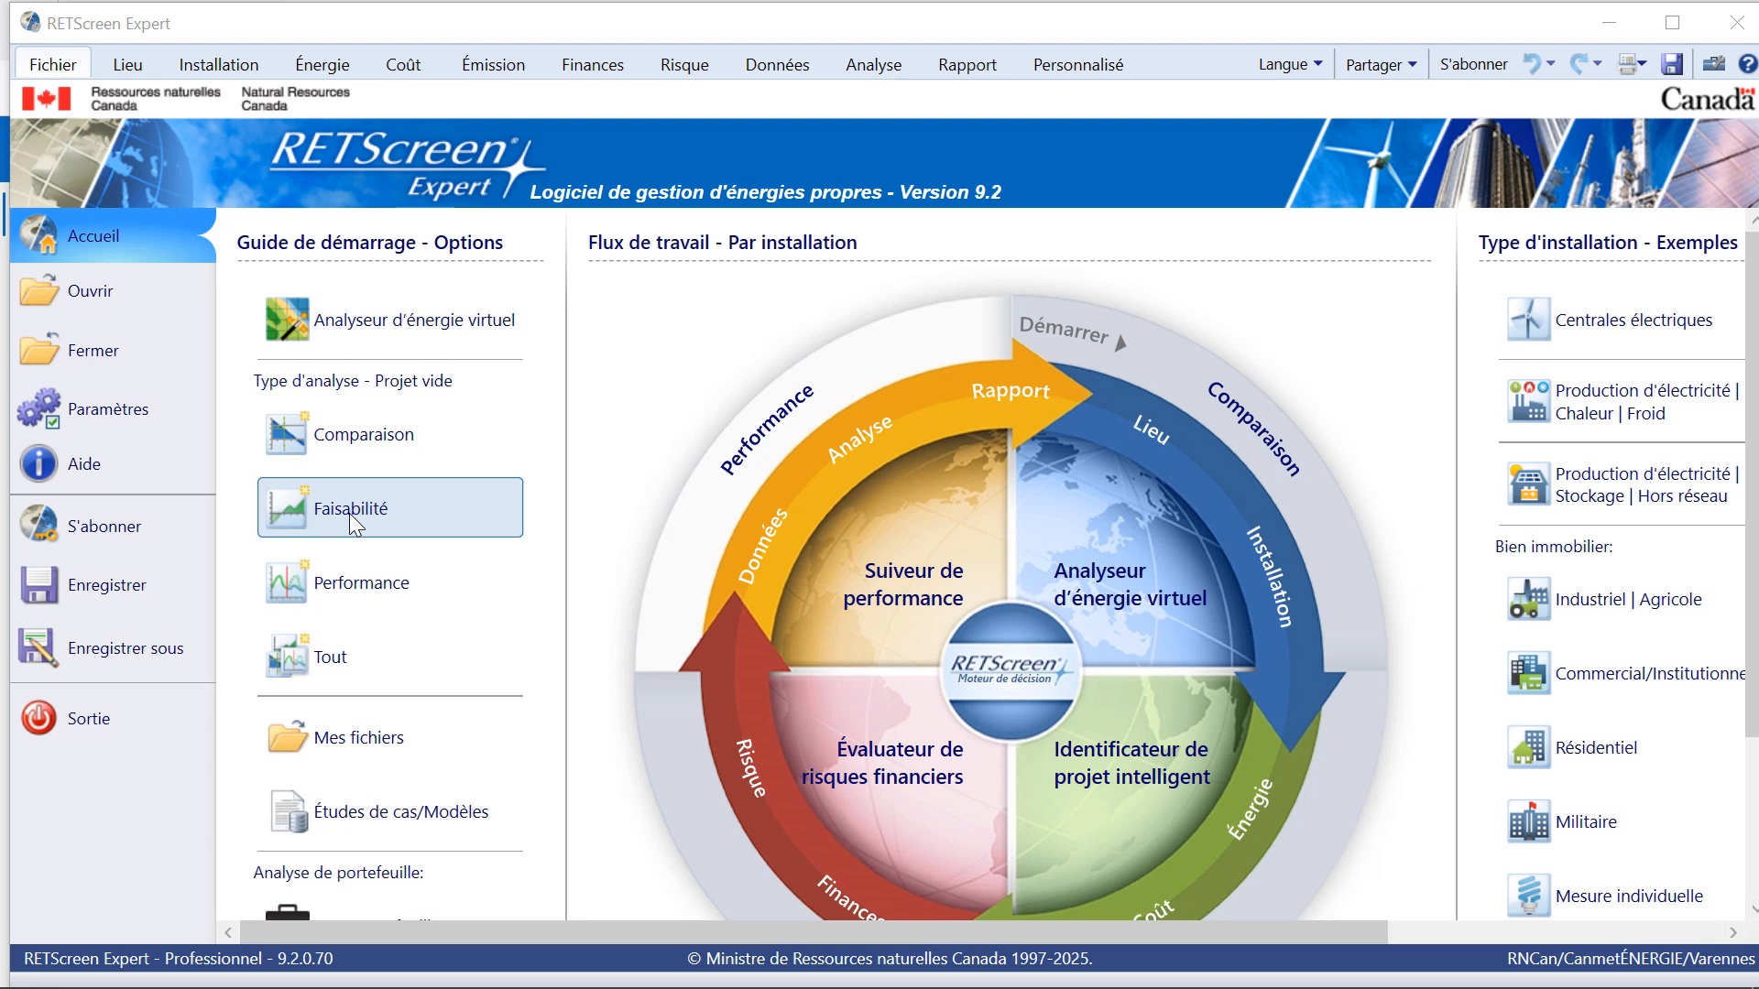
# Step: Start a blank Faisabilité analysis and set the project's current currency to États-Unis d'Amérique in the program settings
pyautogui.click(352, 521)
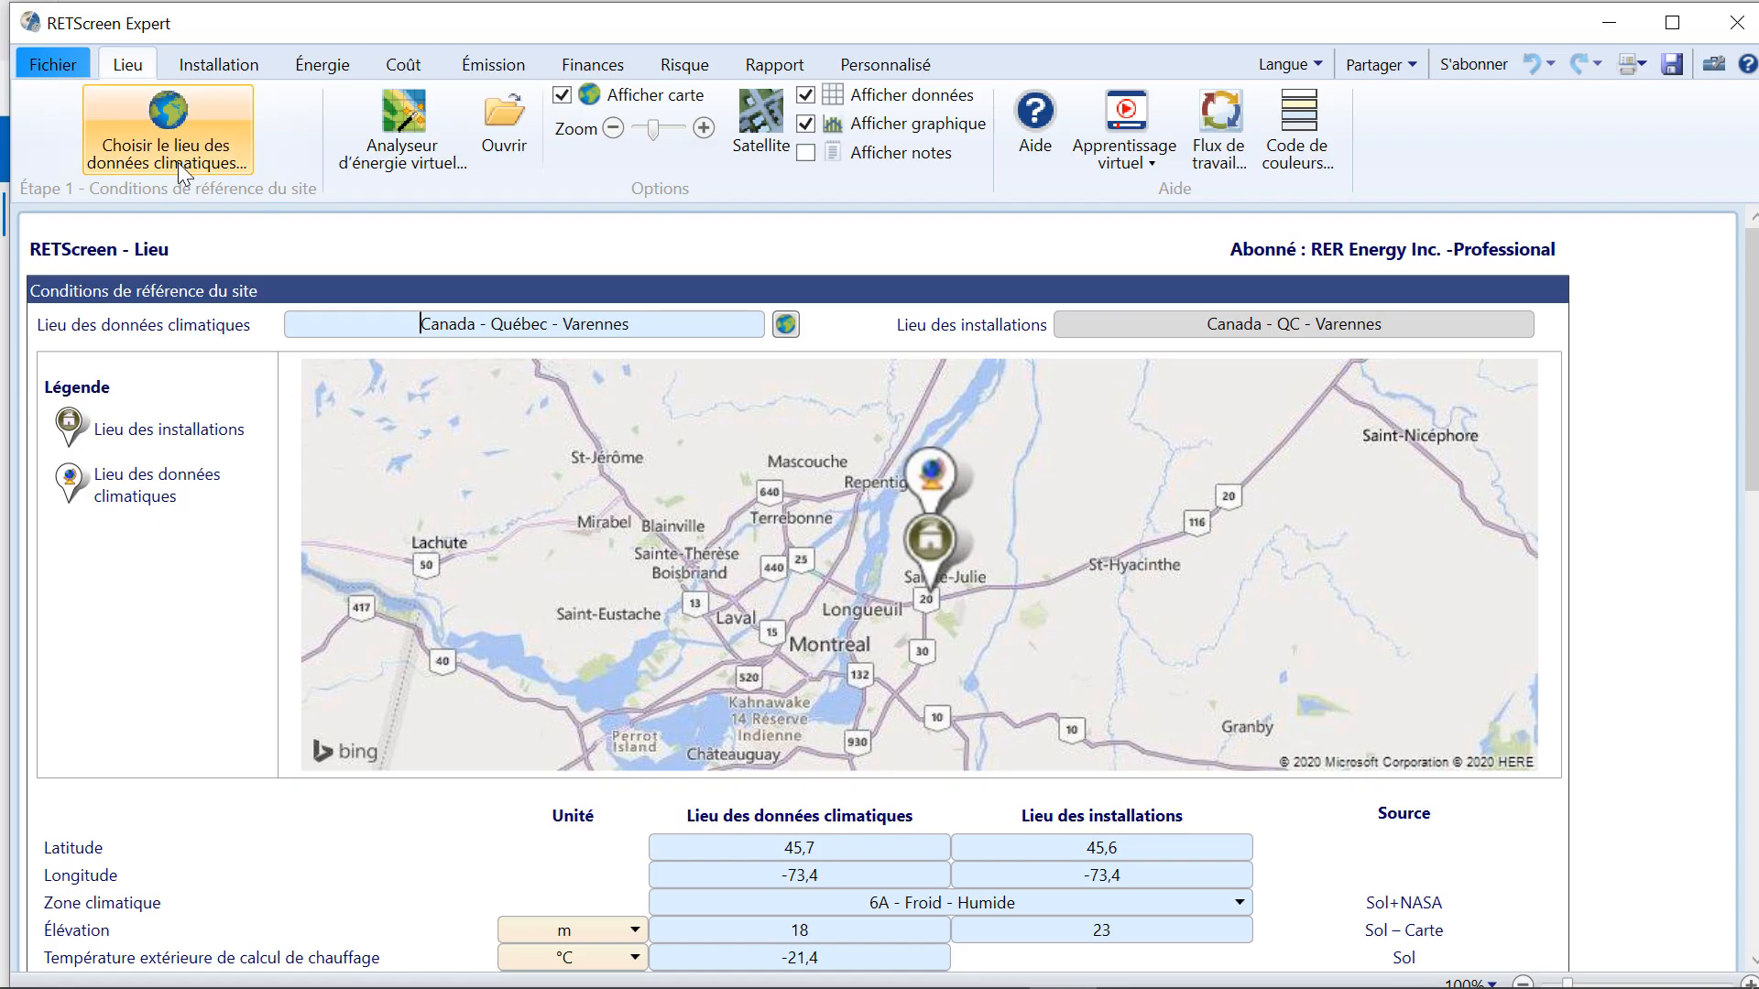
pyautogui.click(42, 72)
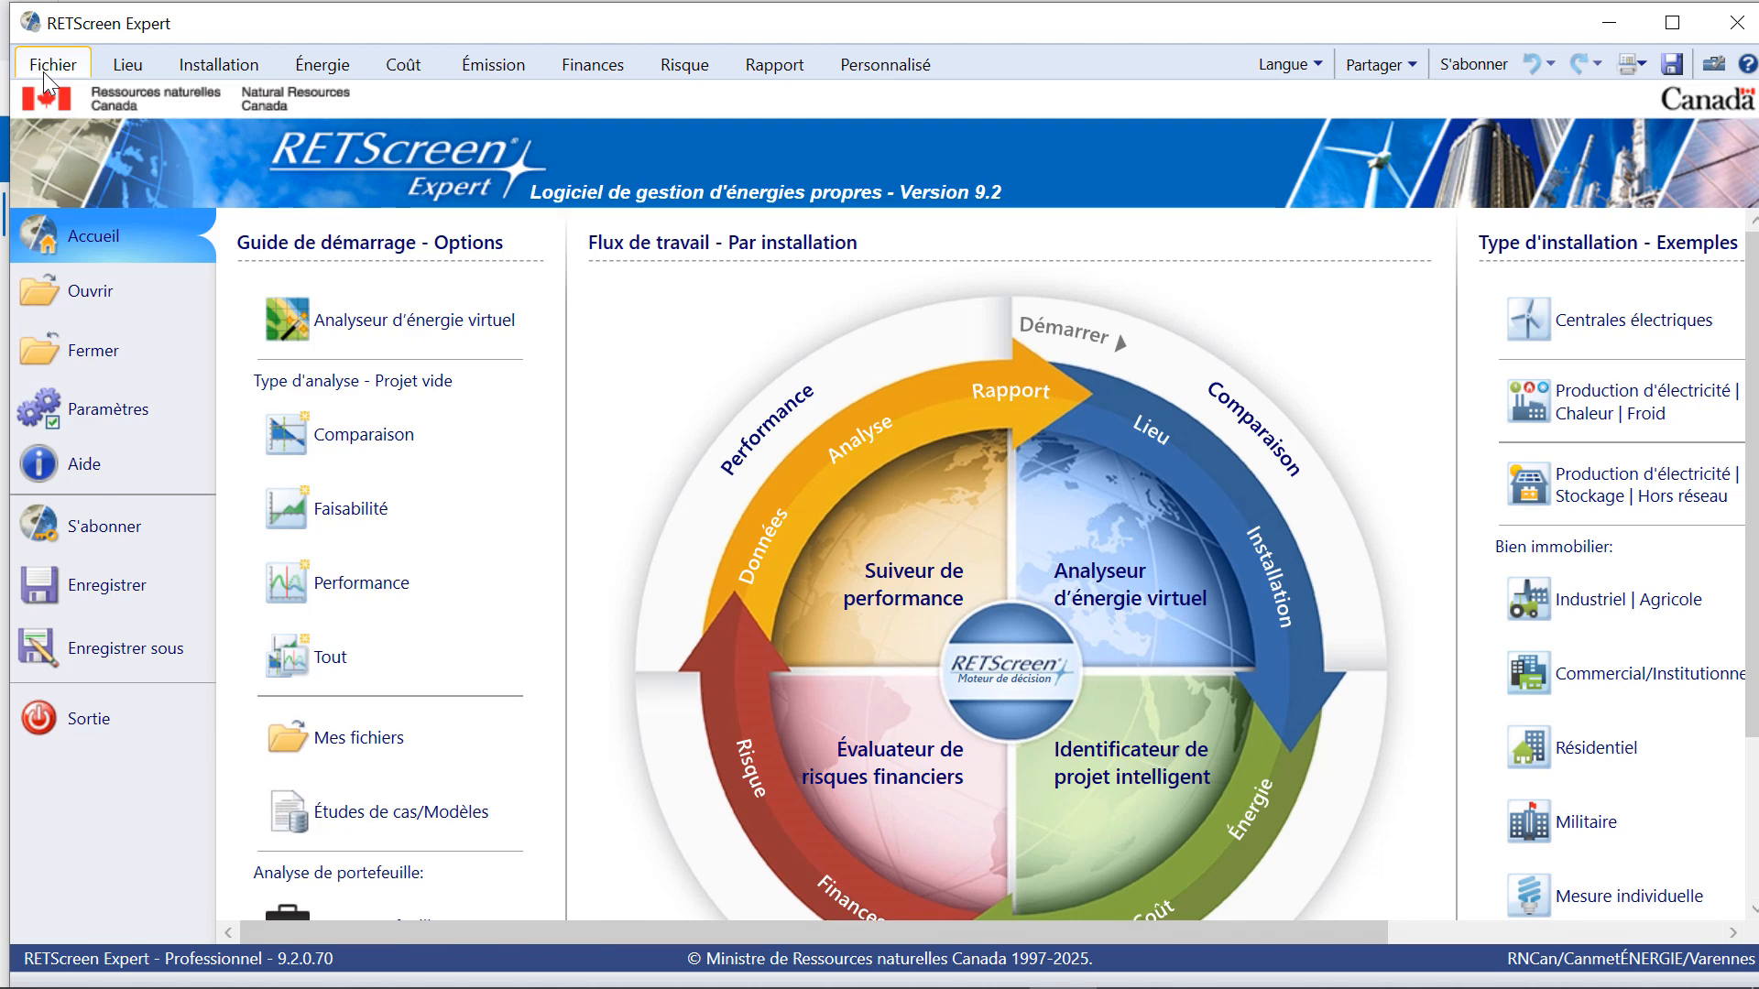
pyautogui.click(96, 414)
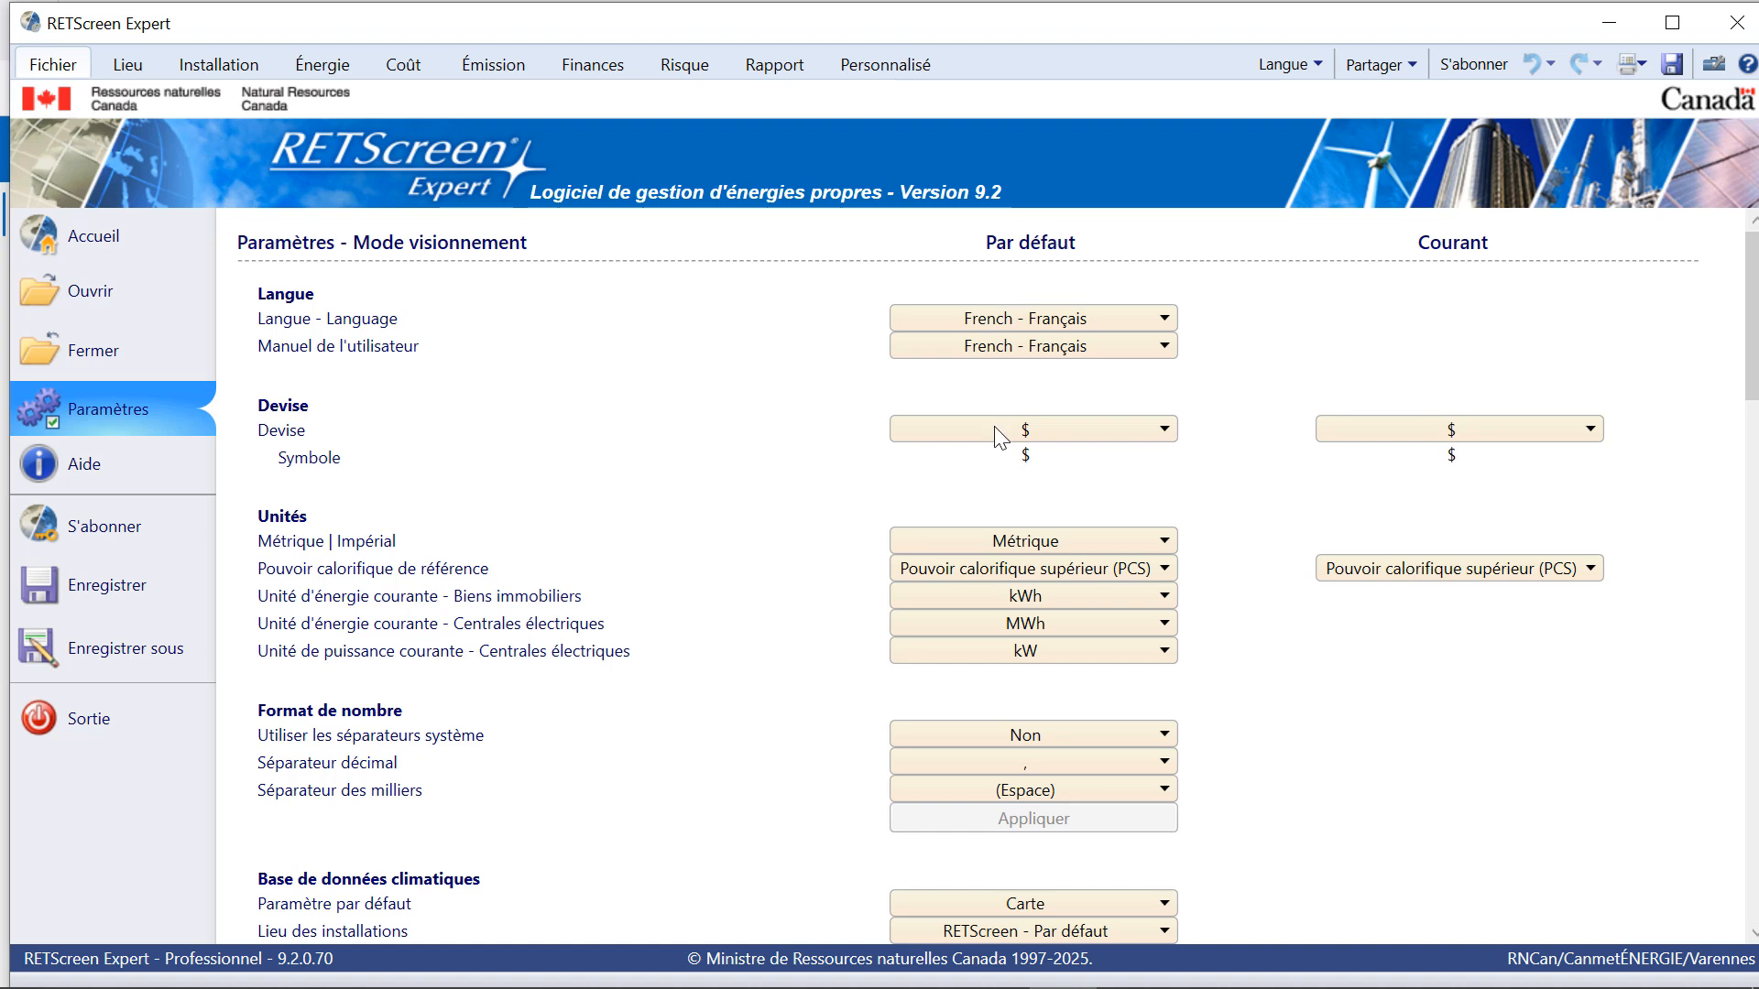
pyautogui.click(1466, 431)
pyautogui.moveTo(1636, 475); pyautogui.dragTo(1643, 548)
pyautogui.click(1456, 652)
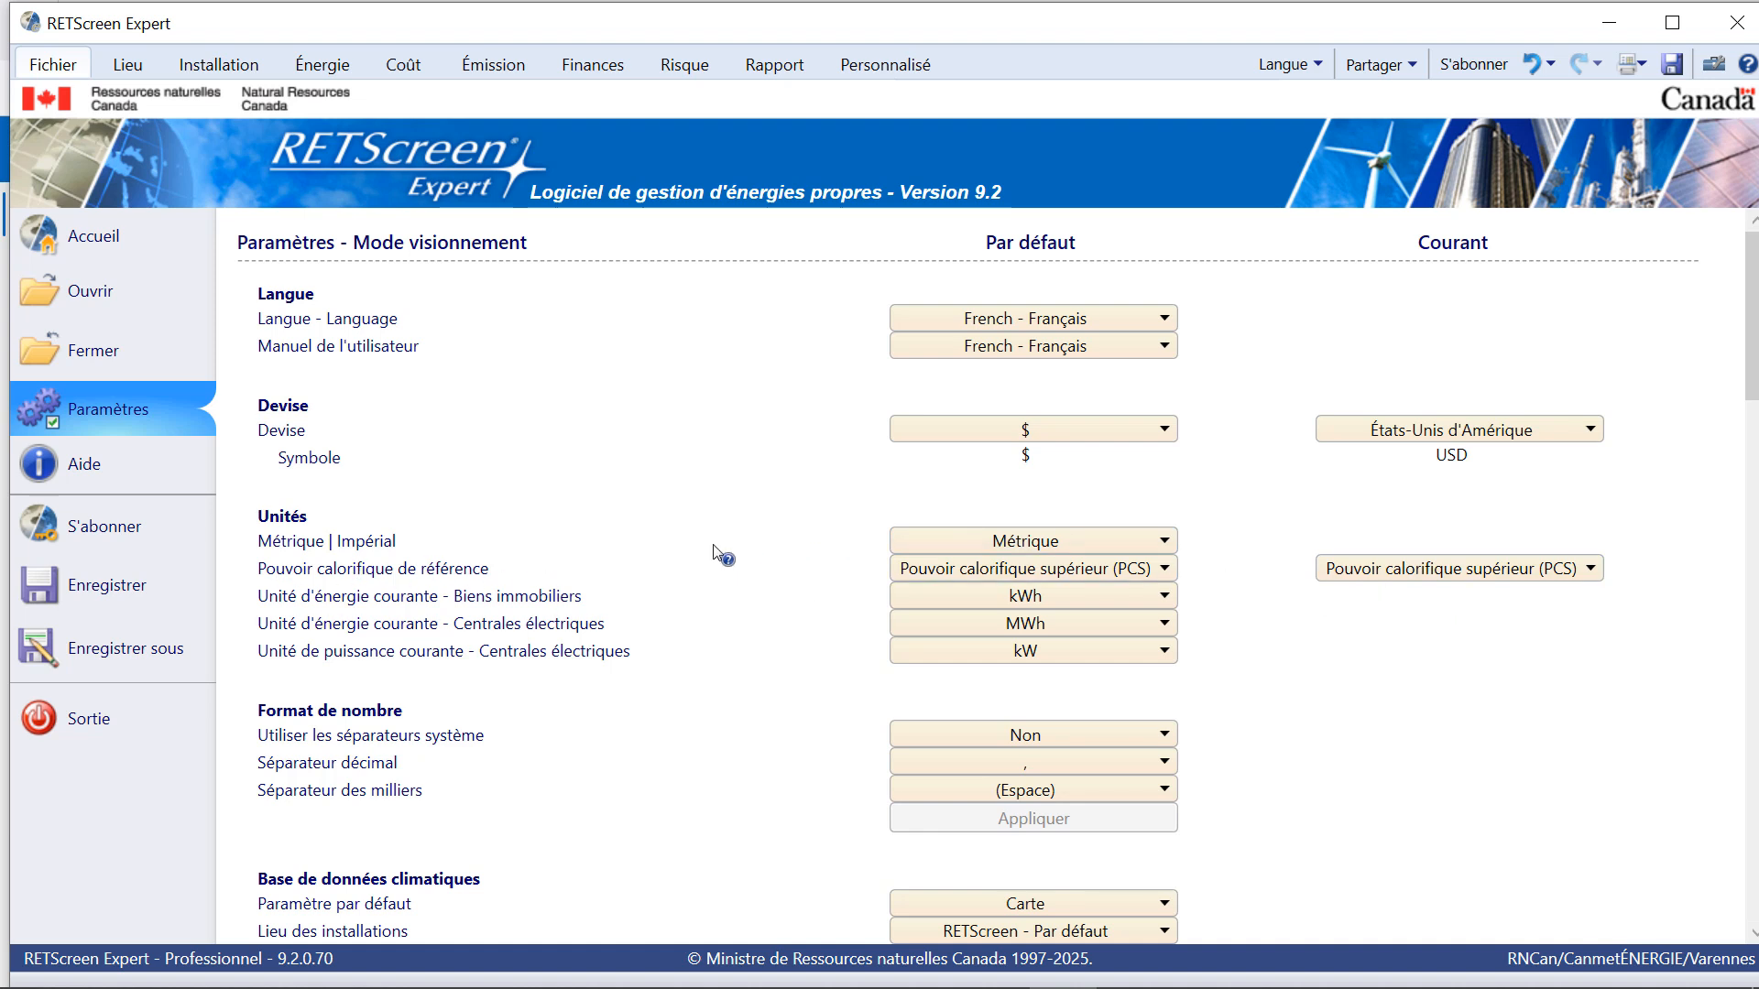
# Step: Consult the help on the reference heating value and set its current option to Pouvoir calorifique inférieur (PCI)
pyautogui.click(472, 575)
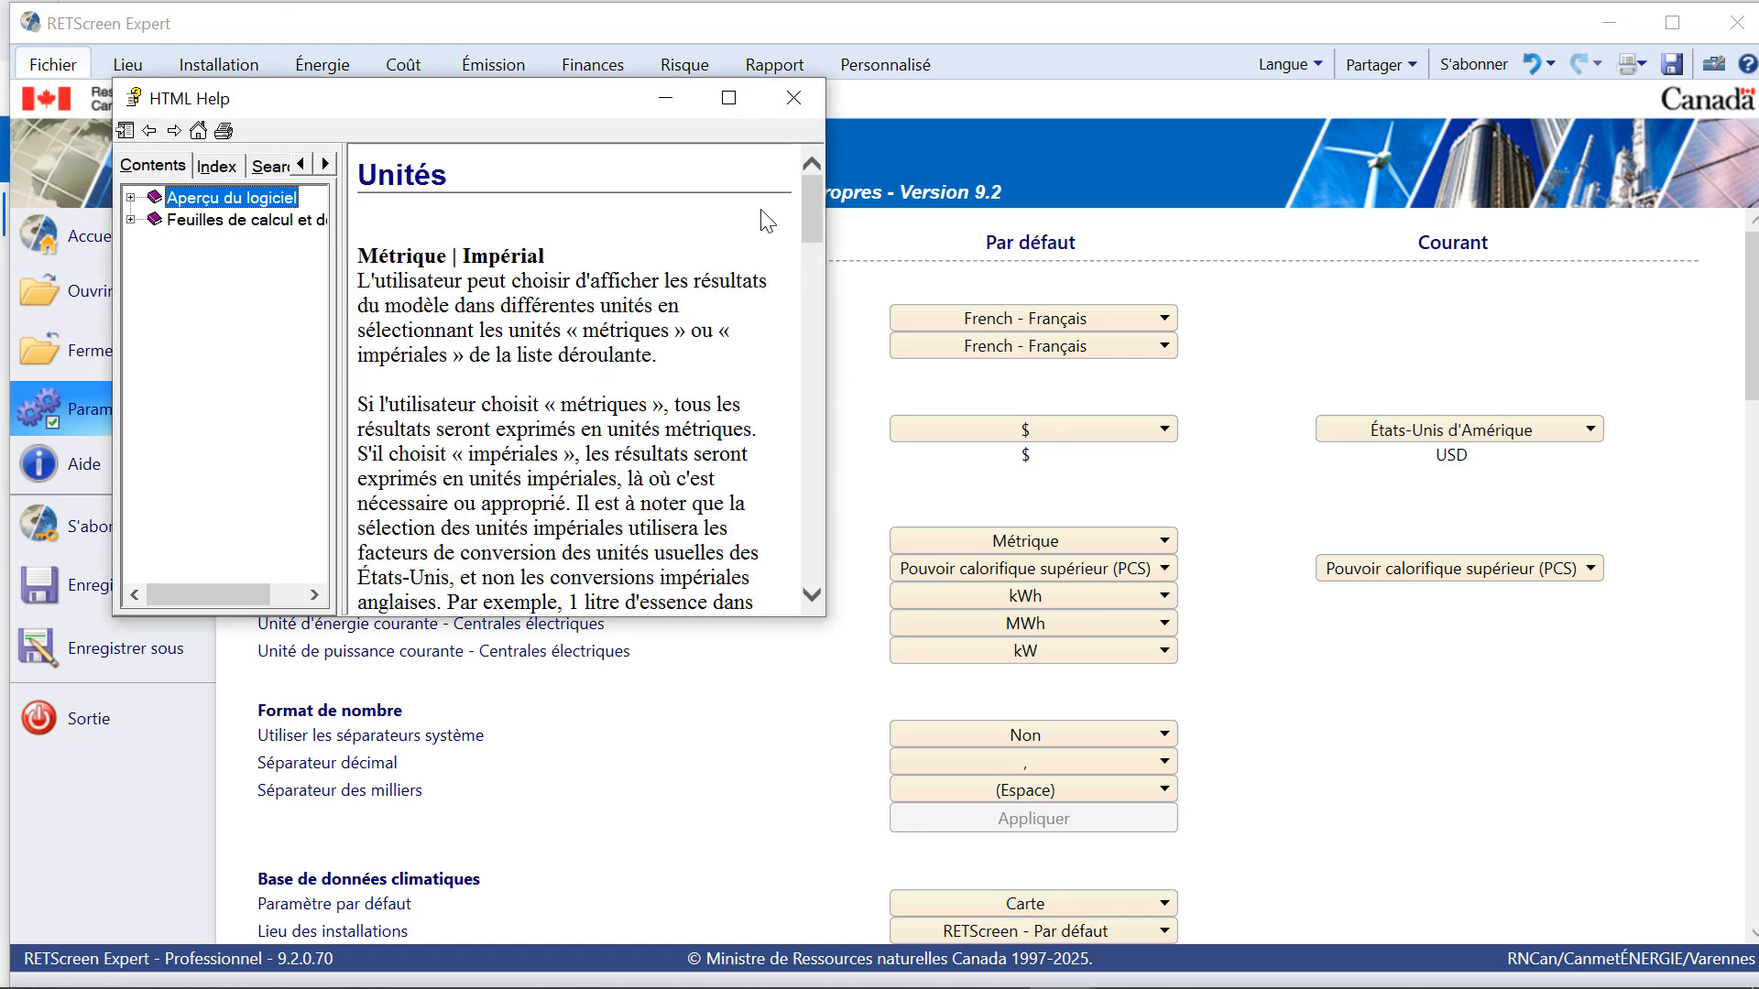
pyautogui.click(789, 100)
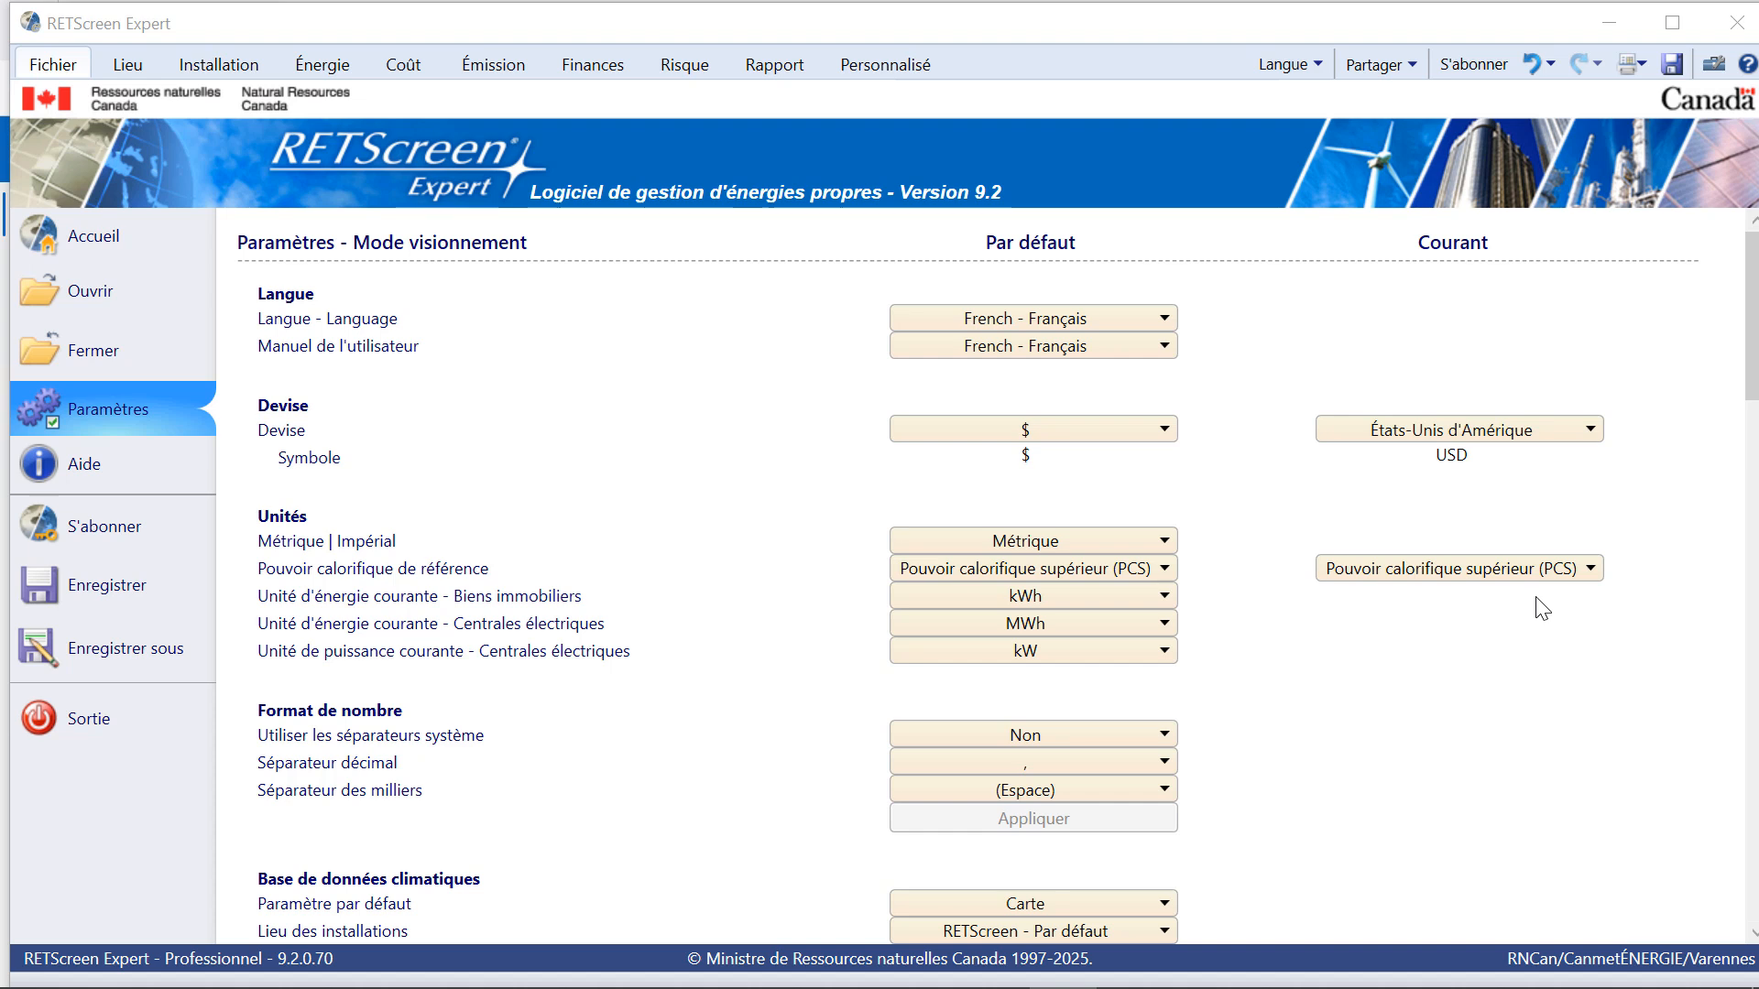
pyautogui.click(1511, 568)
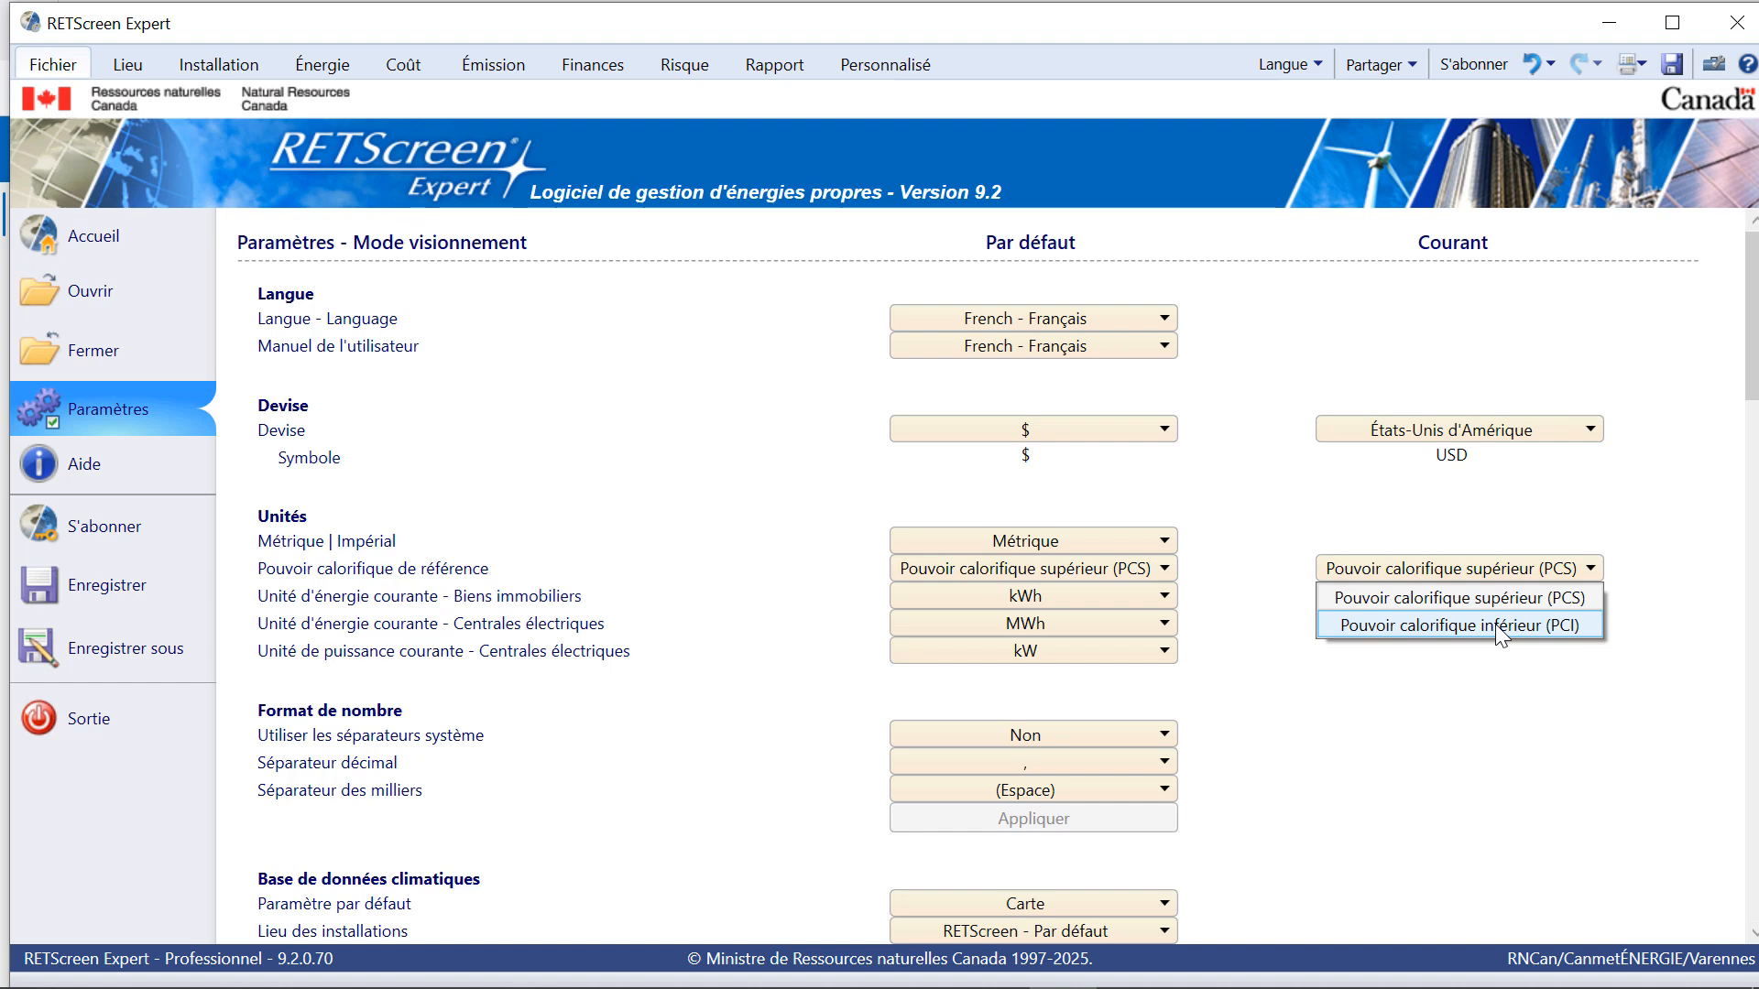
pyautogui.click(1499, 625)
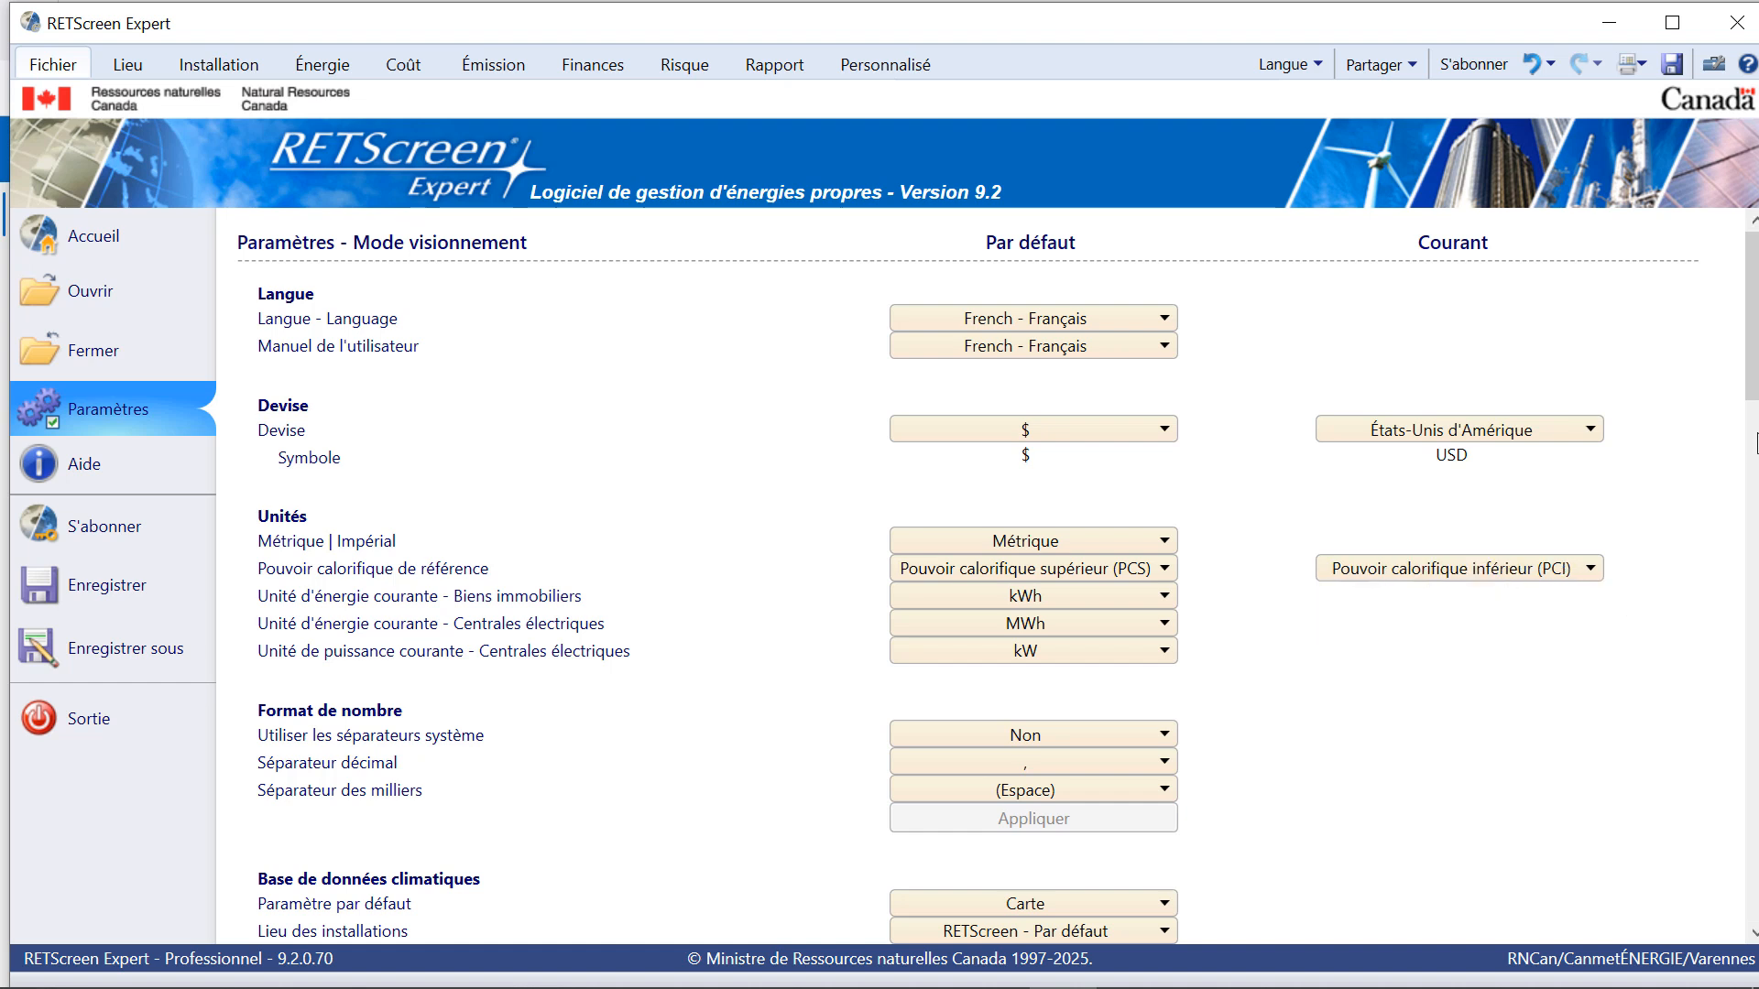
# Step: Set the current exchange rate of the cost database to 1,44 $/USD
pyautogui.moveTo(1756, 378); pyautogui.dragTo(1757, 598)
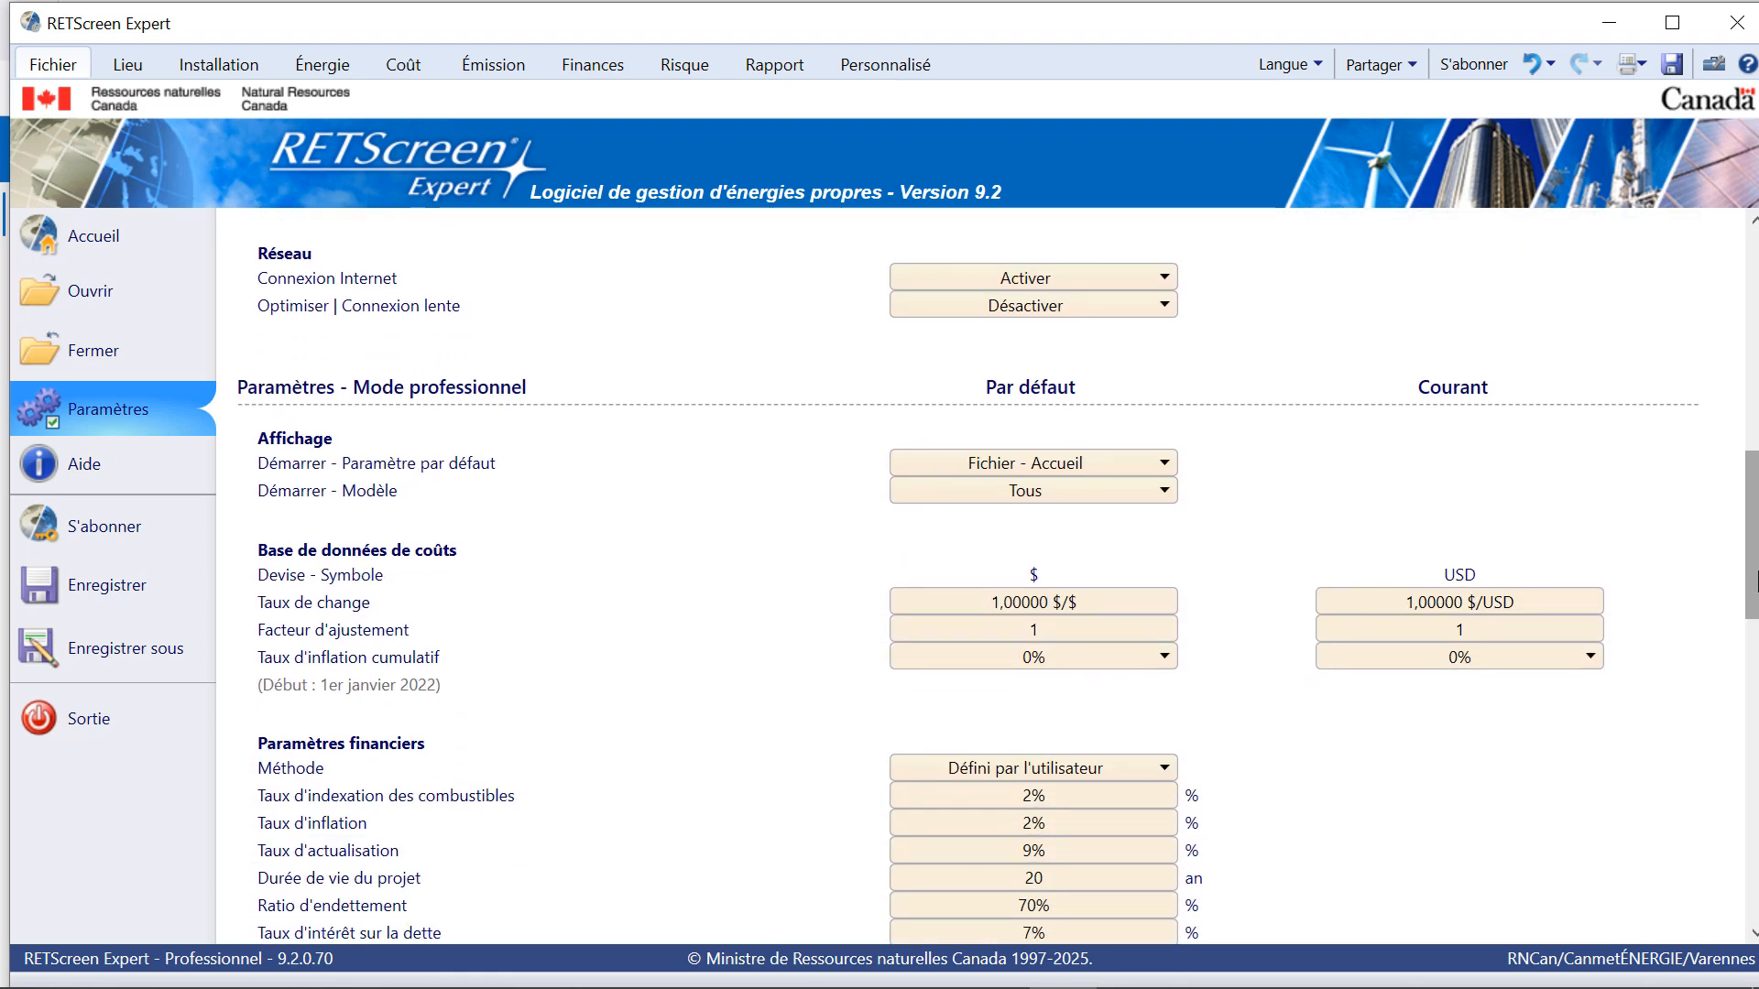
pyautogui.click(1481, 602)
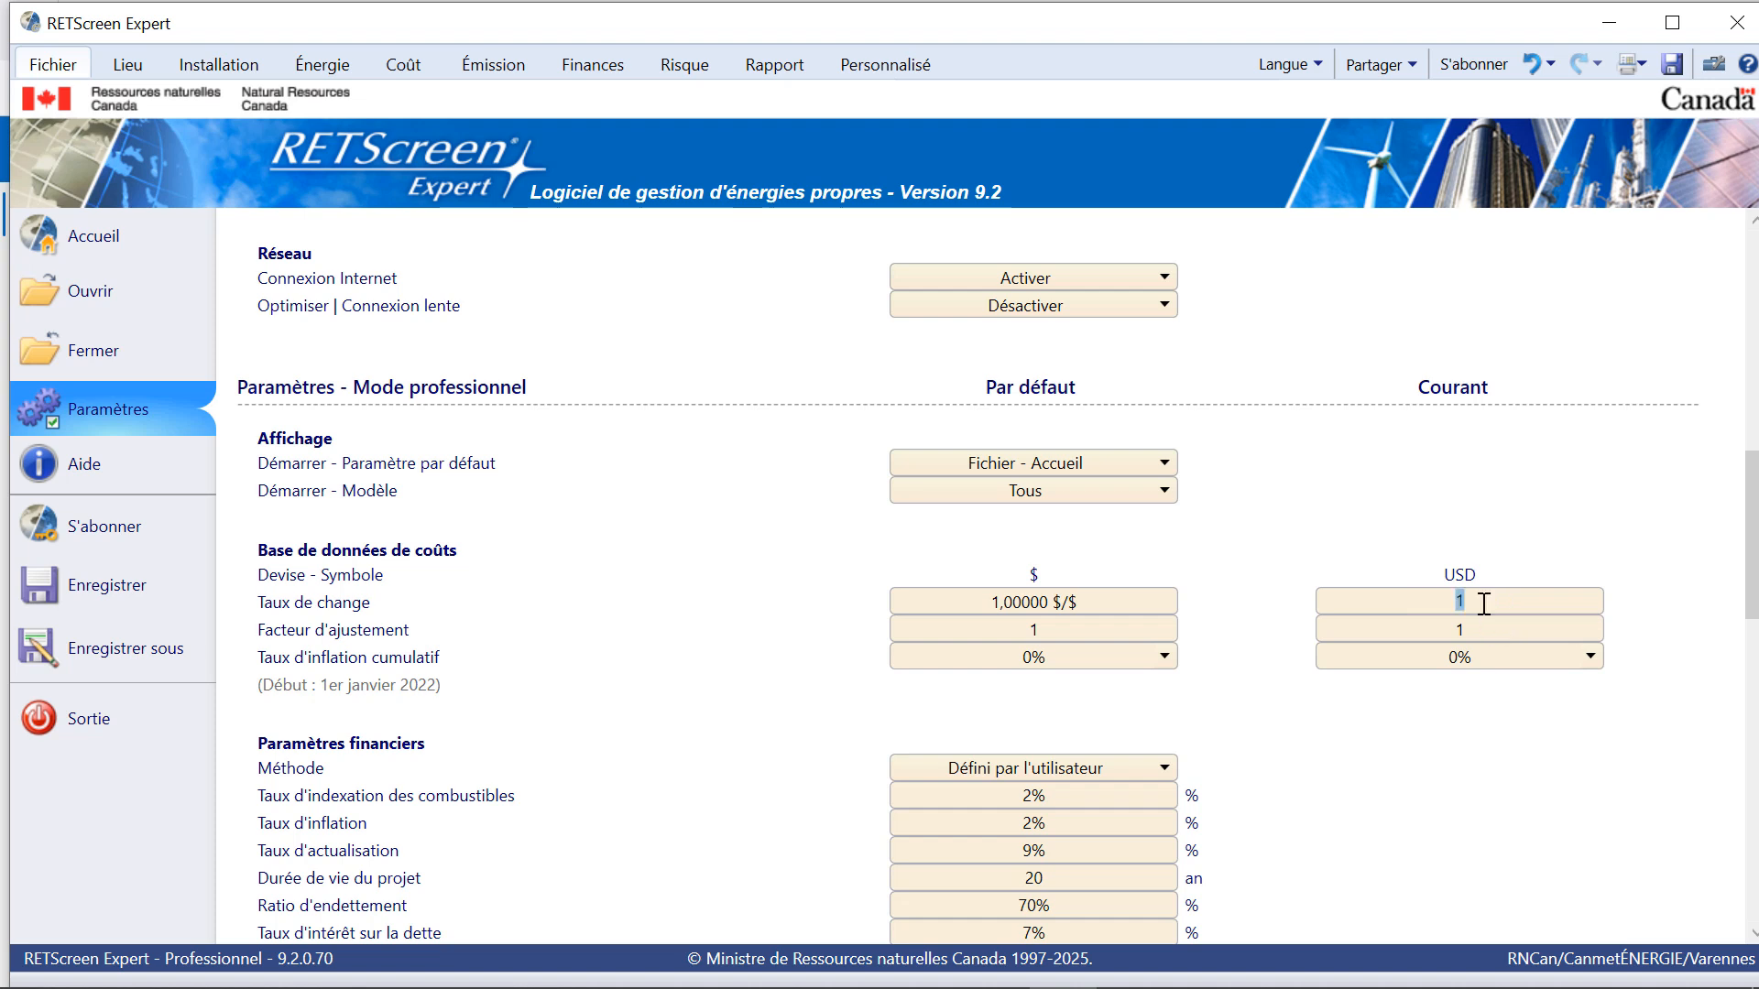
pyautogui.write('1,44')
pyautogui.click(1700, 605)
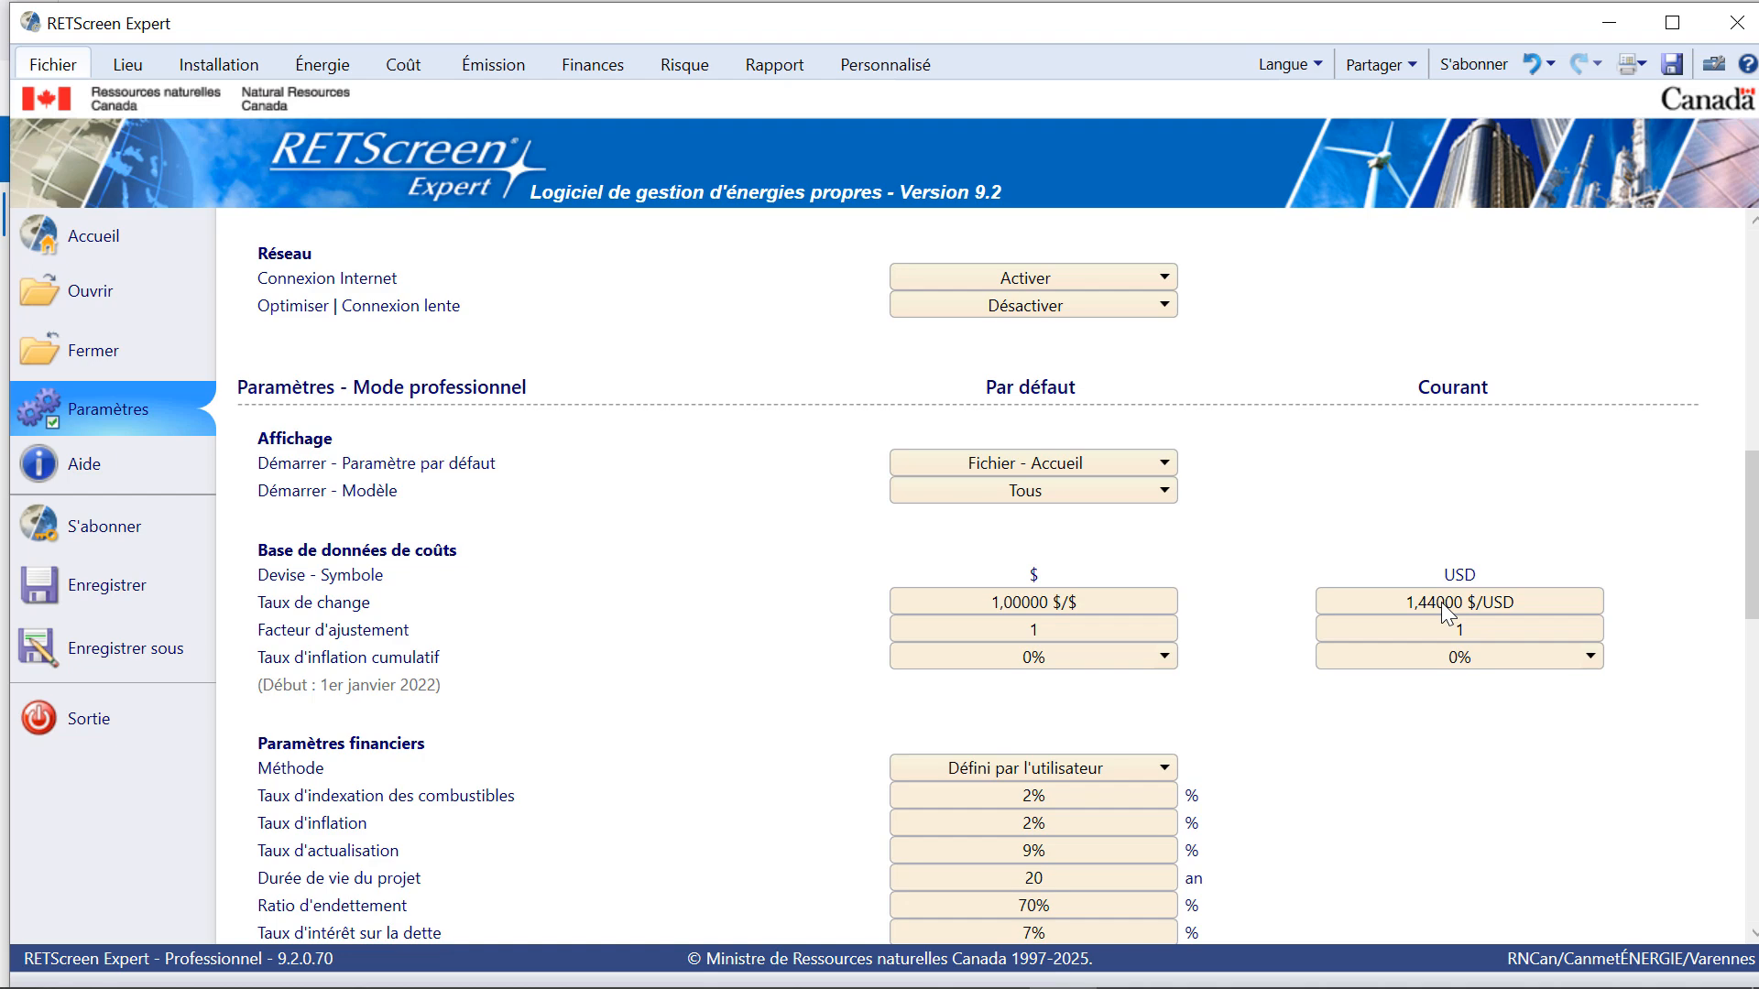
# Step: Open the climate database map from the site reference conditions and search for Azogues, Équateur as the facility location
pyautogui.click(142, 69)
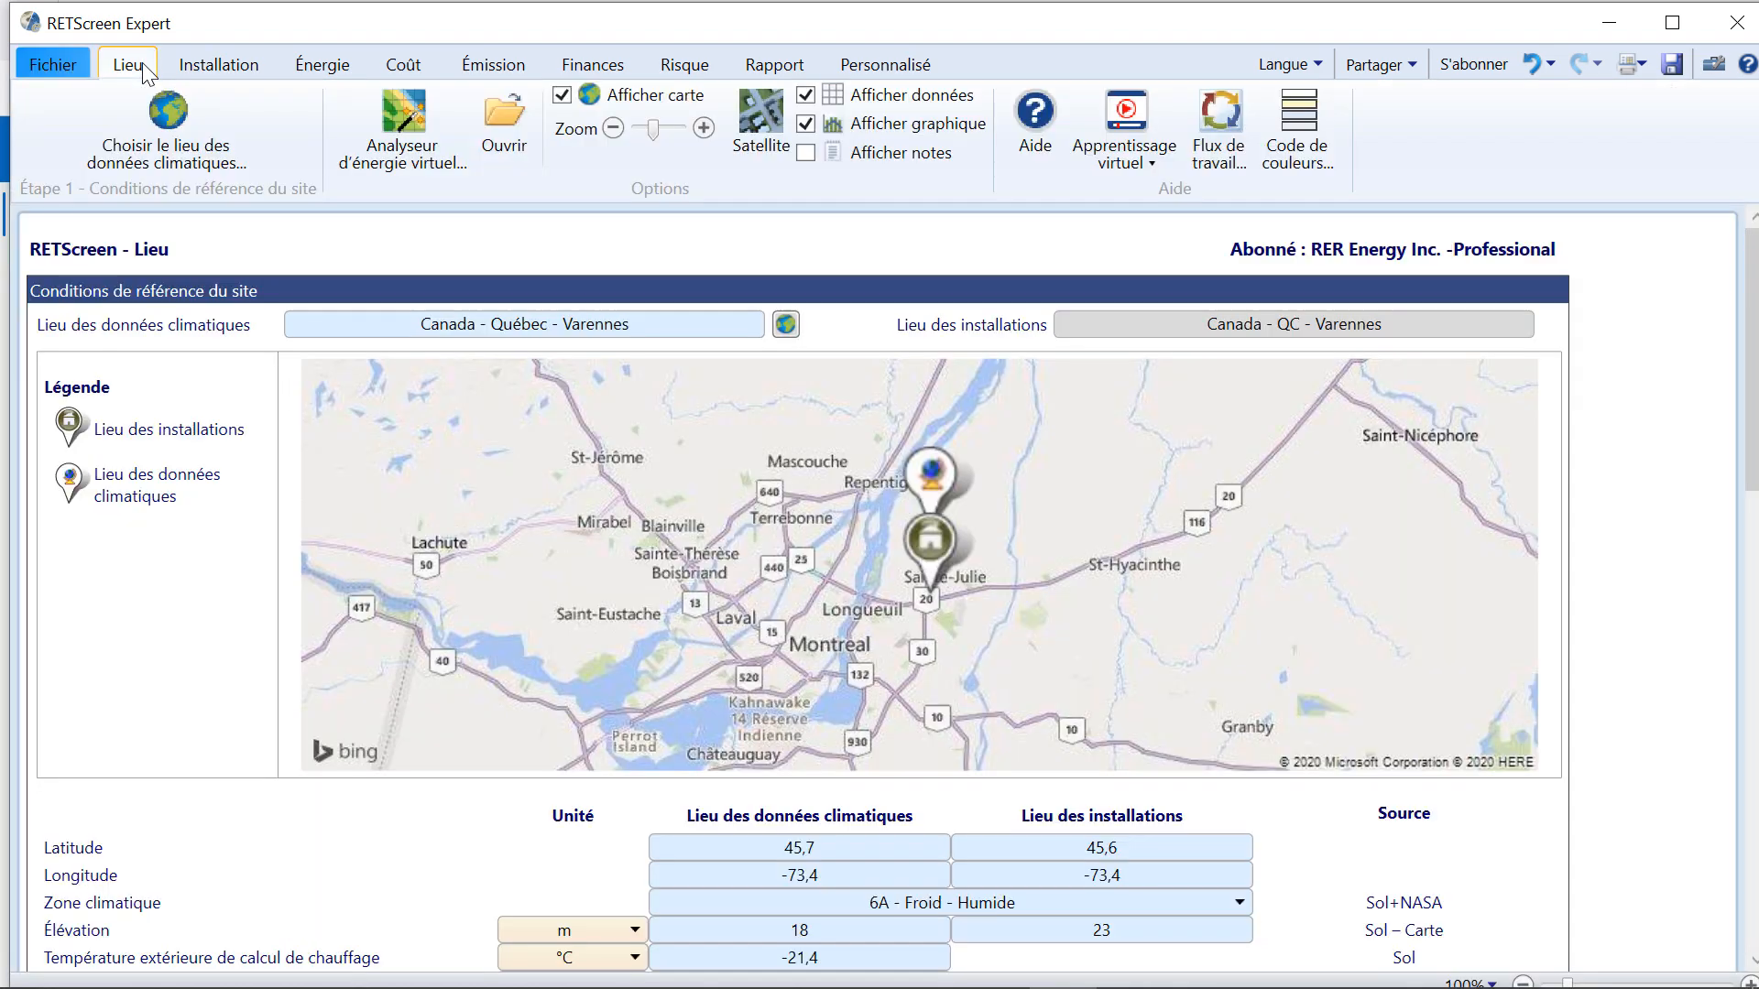
pyautogui.click(172, 119)
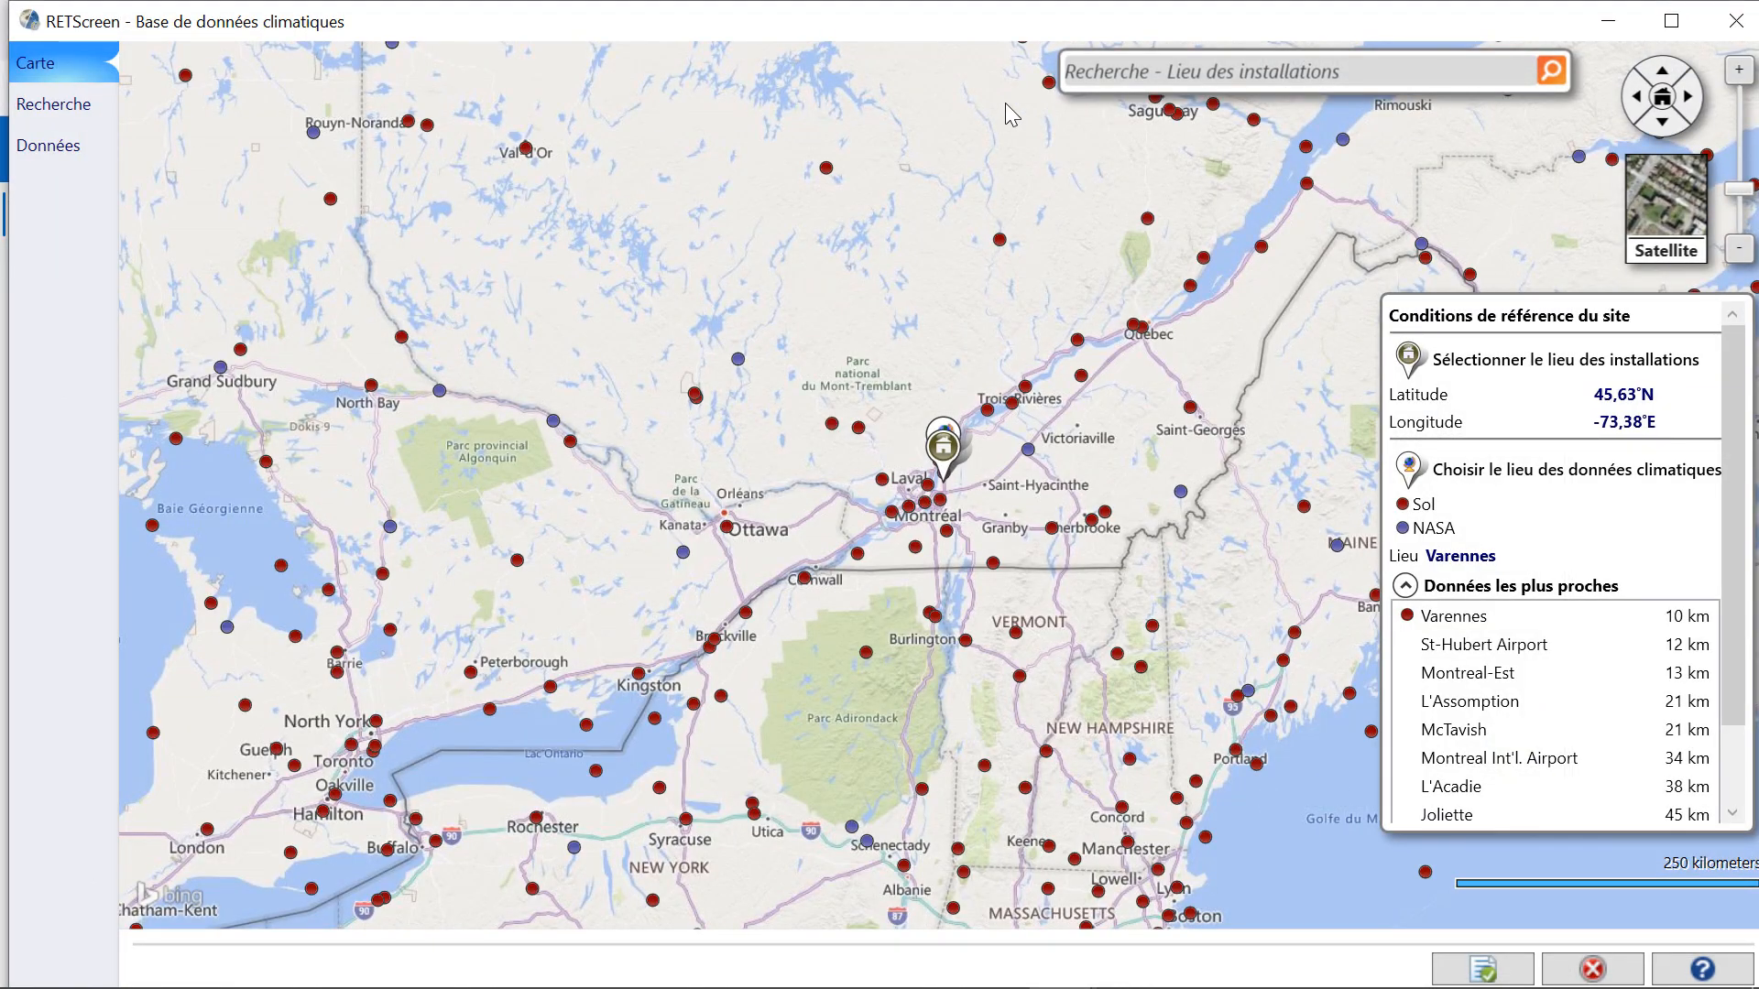
pyautogui.click(1093, 73)
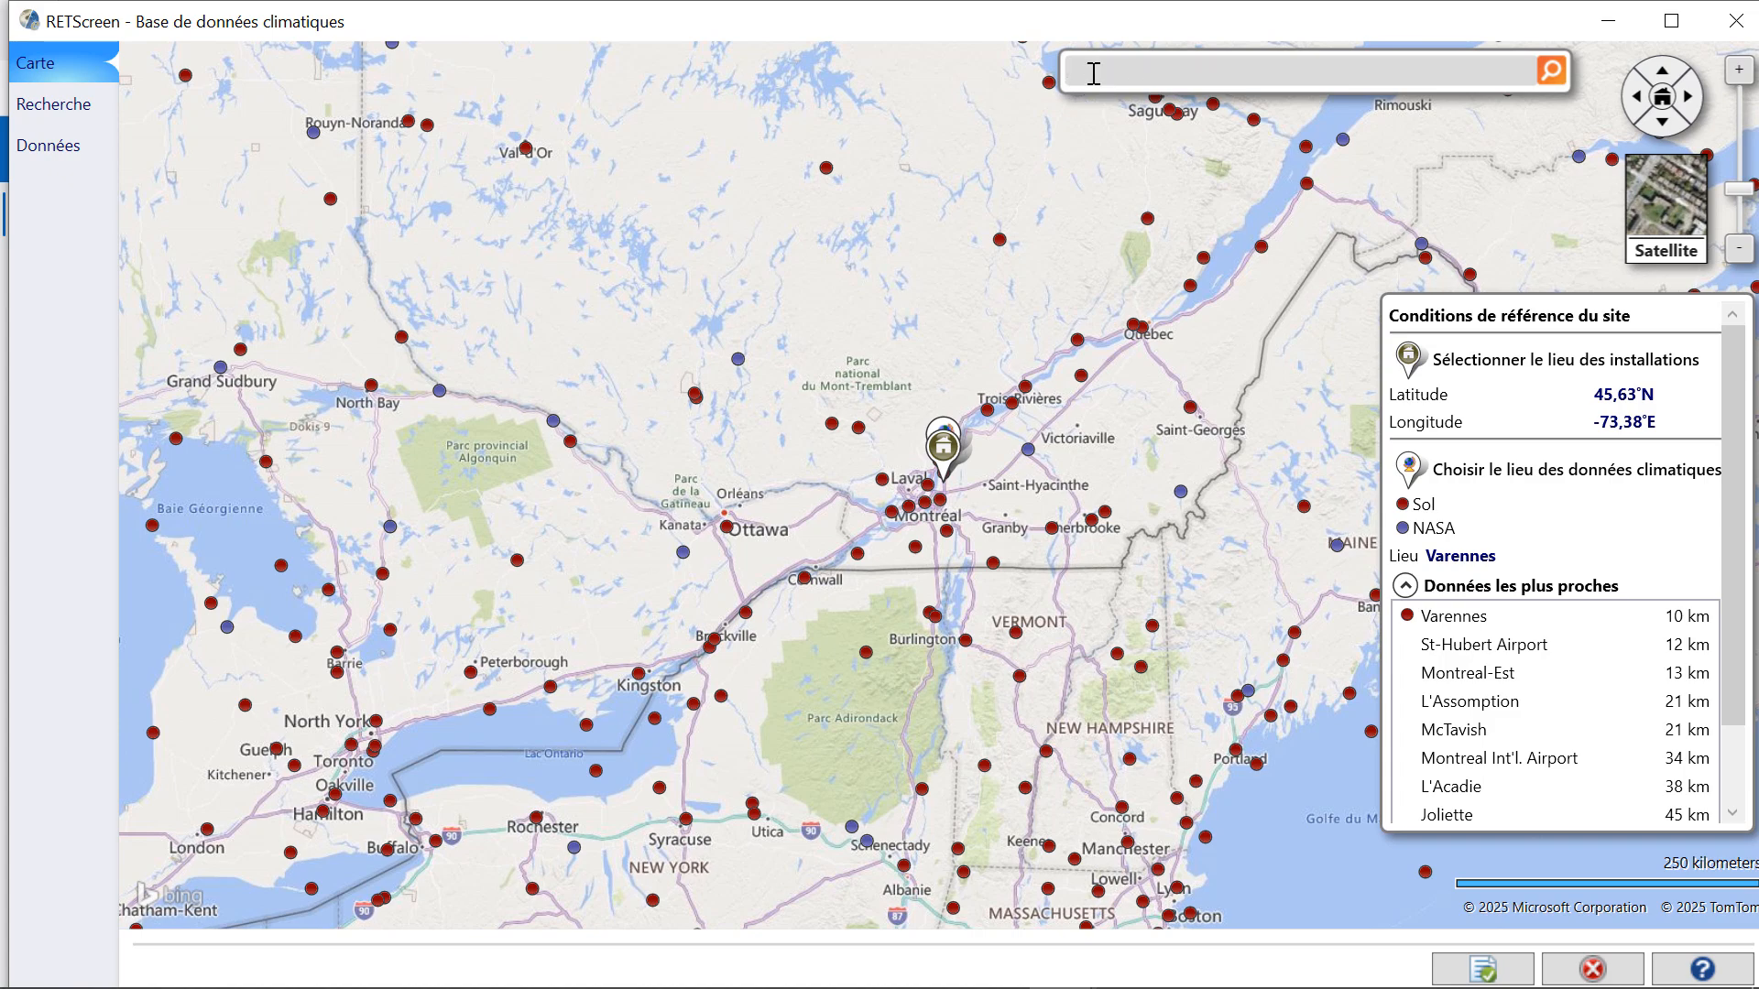
pyautogui.write('Azogues, Équateur')
pyautogui.press('Return')
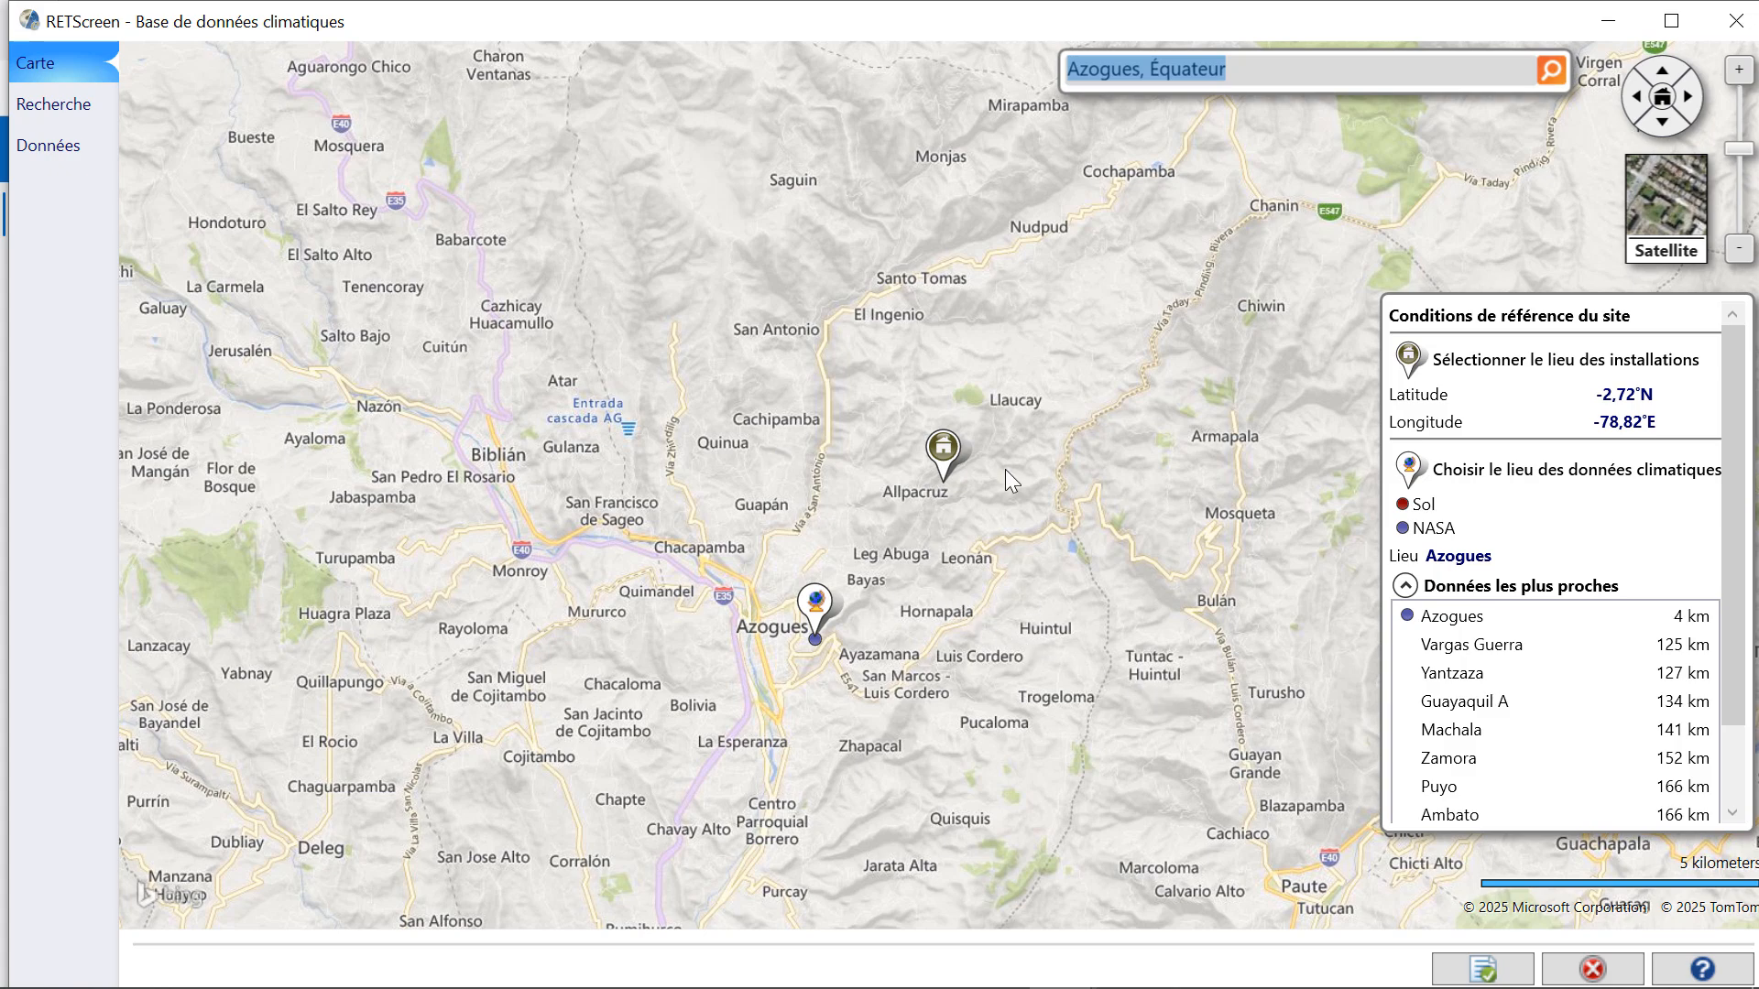
# Step: Move the facility marker north of Azogues to about latitude -2,61° and longitude -78,84°, and apply the location with the Azogues climate data
pyautogui.moveTo(944, 458)
pyautogui.mouseDown()
pyautogui.moveTo(839, 518)
pyautogui.moveTo(800, 464)
pyautogui.moveTo(814, 530)
pyautogui.moveTo(779, 613)
pyautogui.moveTo(810, 521)
pyautogui.mouseUp()
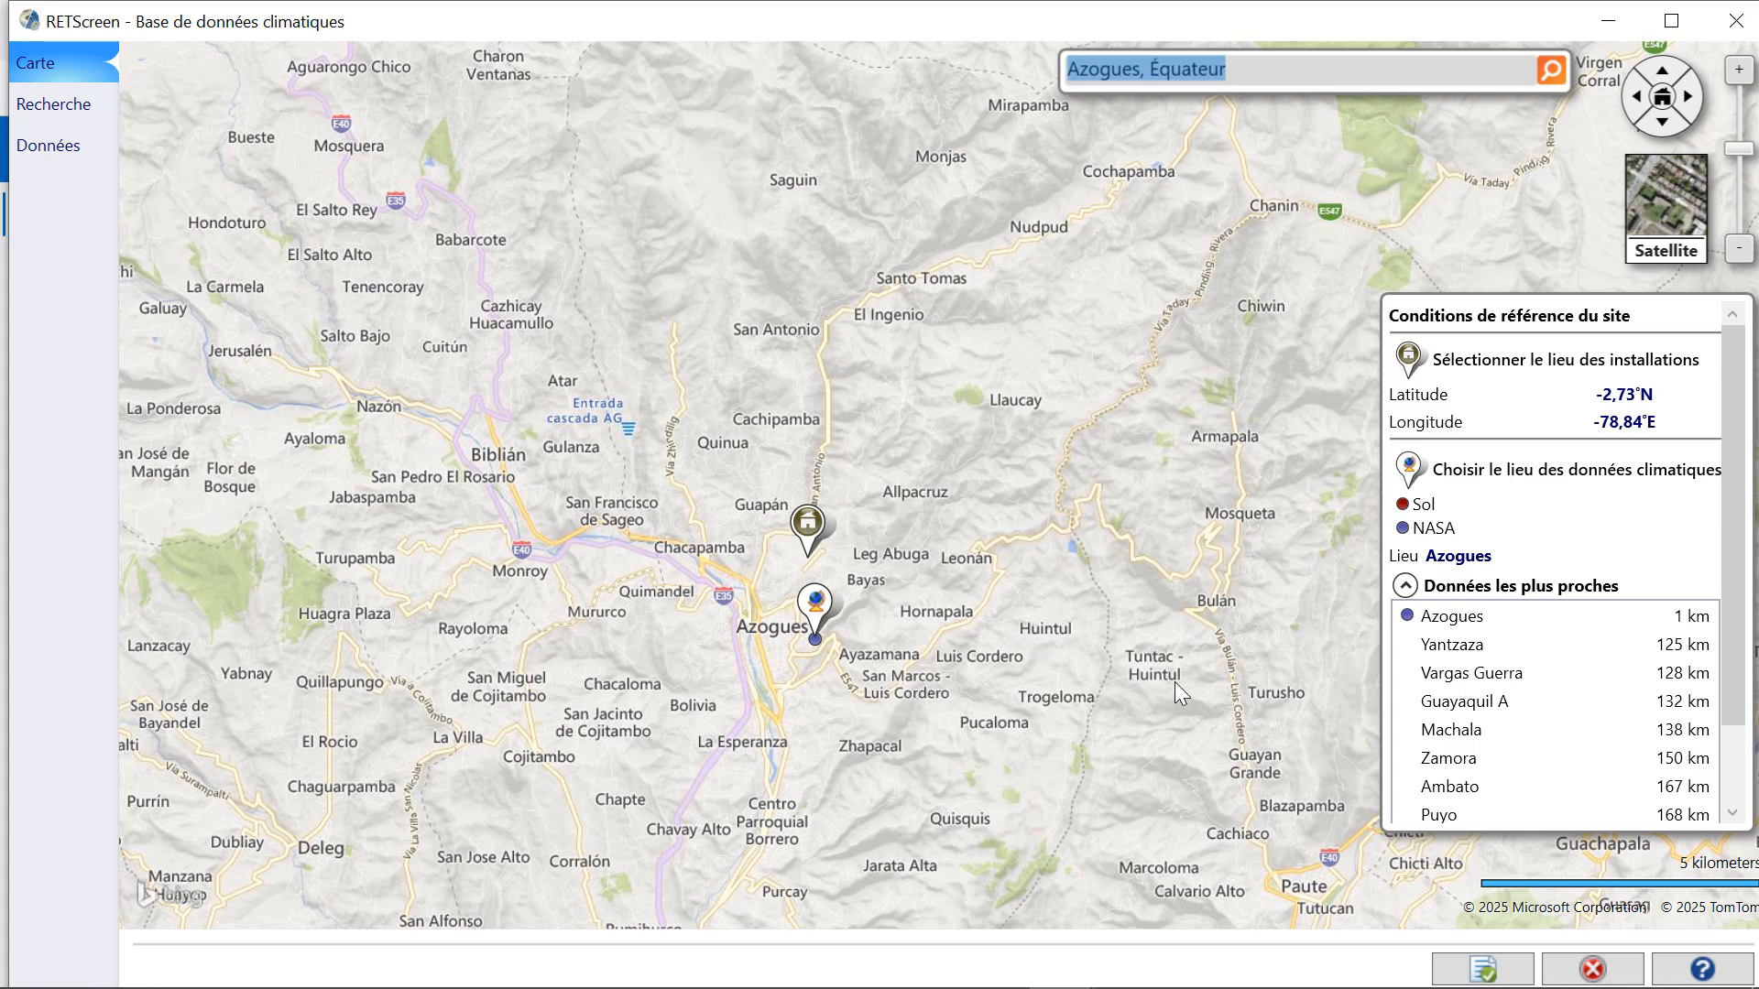
pyautogui.click(1744, 260)
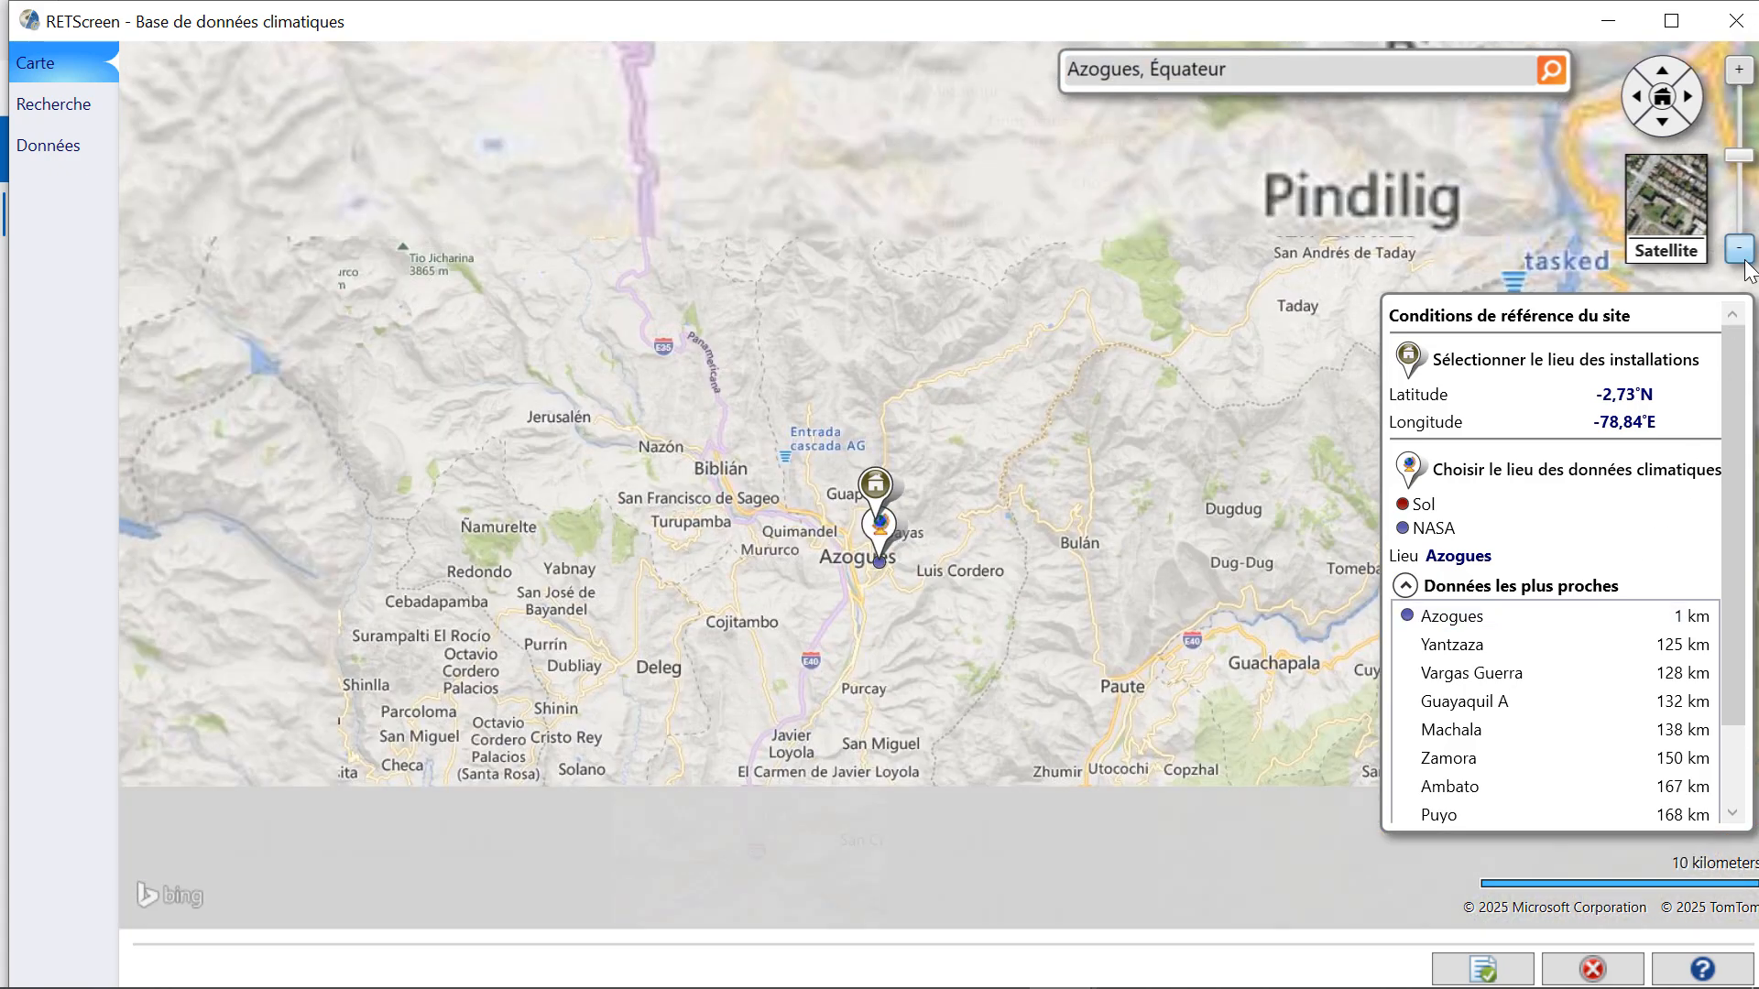
pyautogui.moveTo(1235, 372); pyautogui.dragTo(1220, 529)
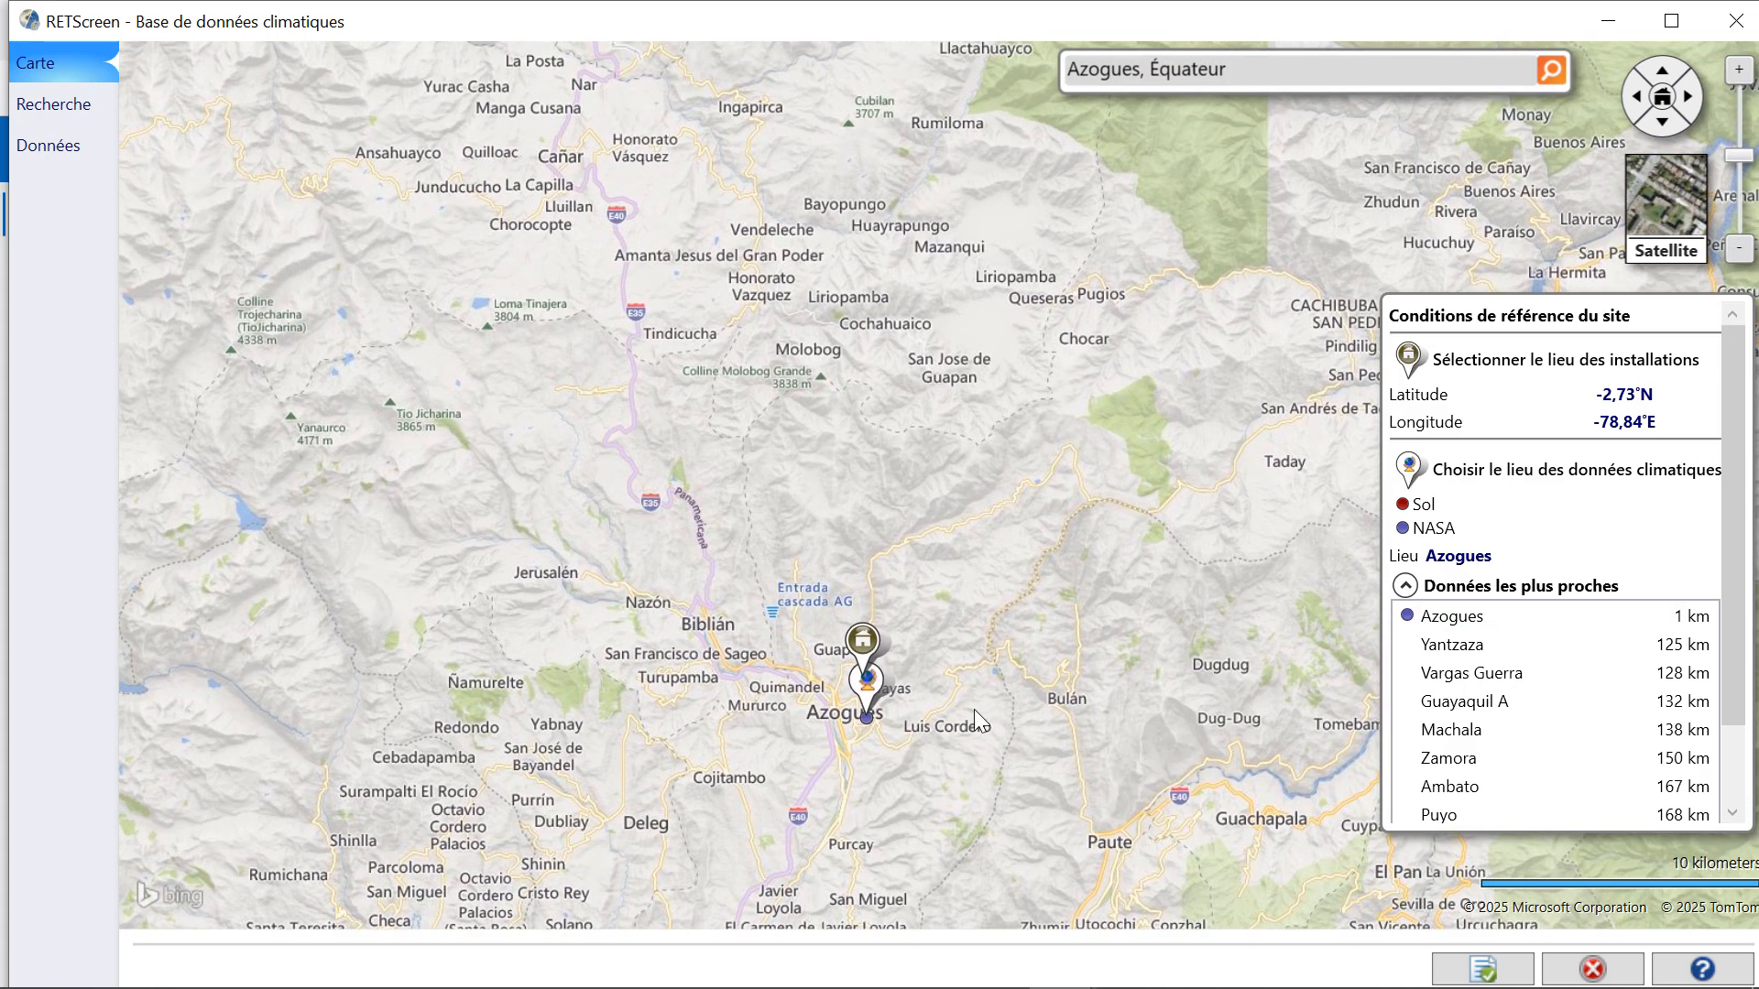
pyautogui.moveTo(867, 643)
pyautogui.mouseDown()
pyautogui.moveTo(887, 350)
pyautogui.moveTo(875, 273)
pyautogui.mouseUp()
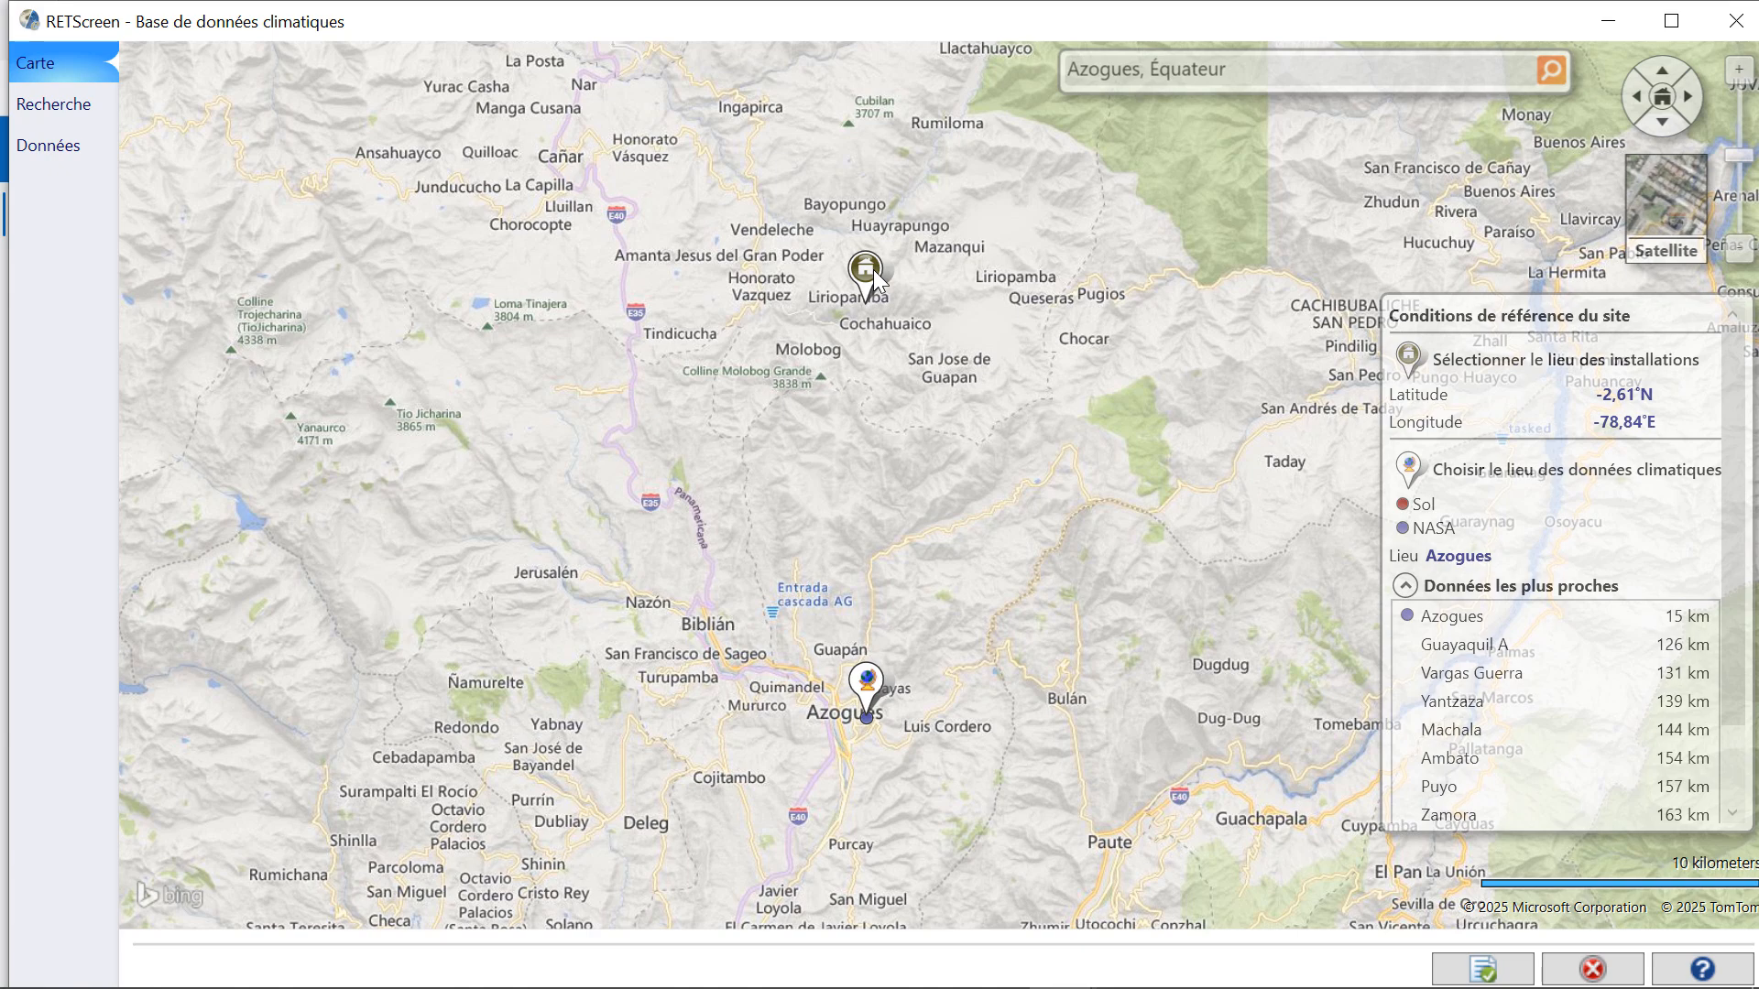
pyautogui.moveTo(874, 275); pyautogui.dragTo(875, 274)
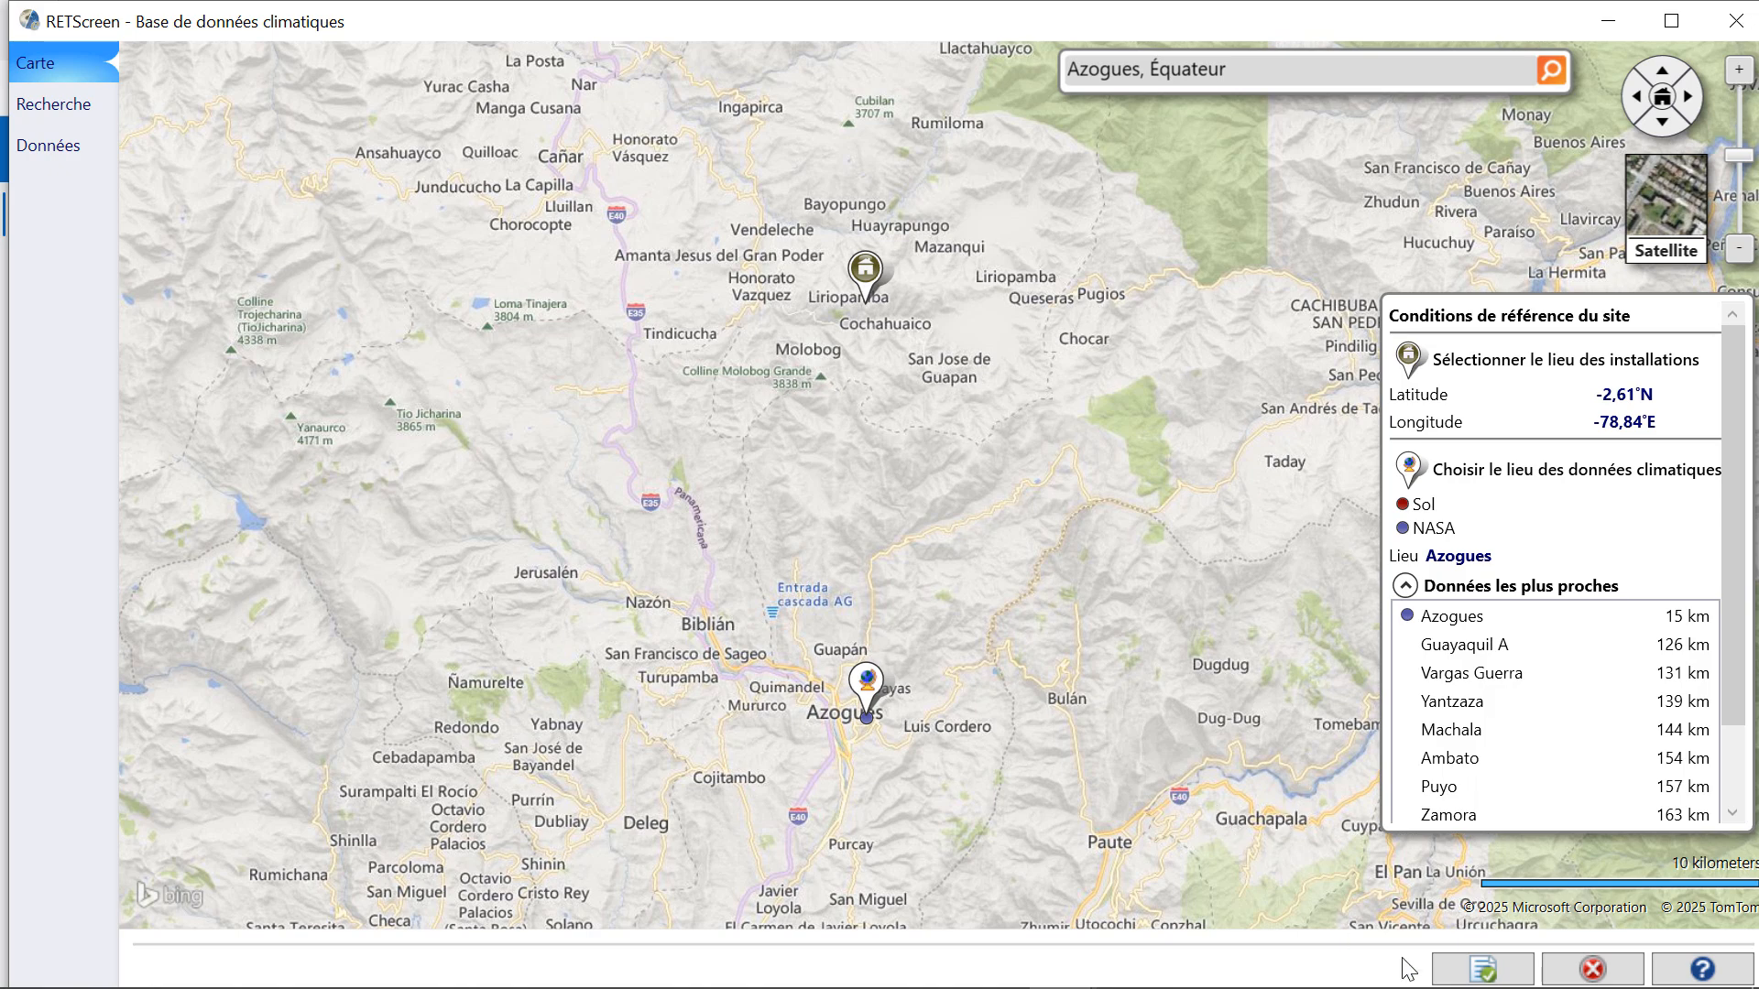
pyautogui.click(1485, 969)
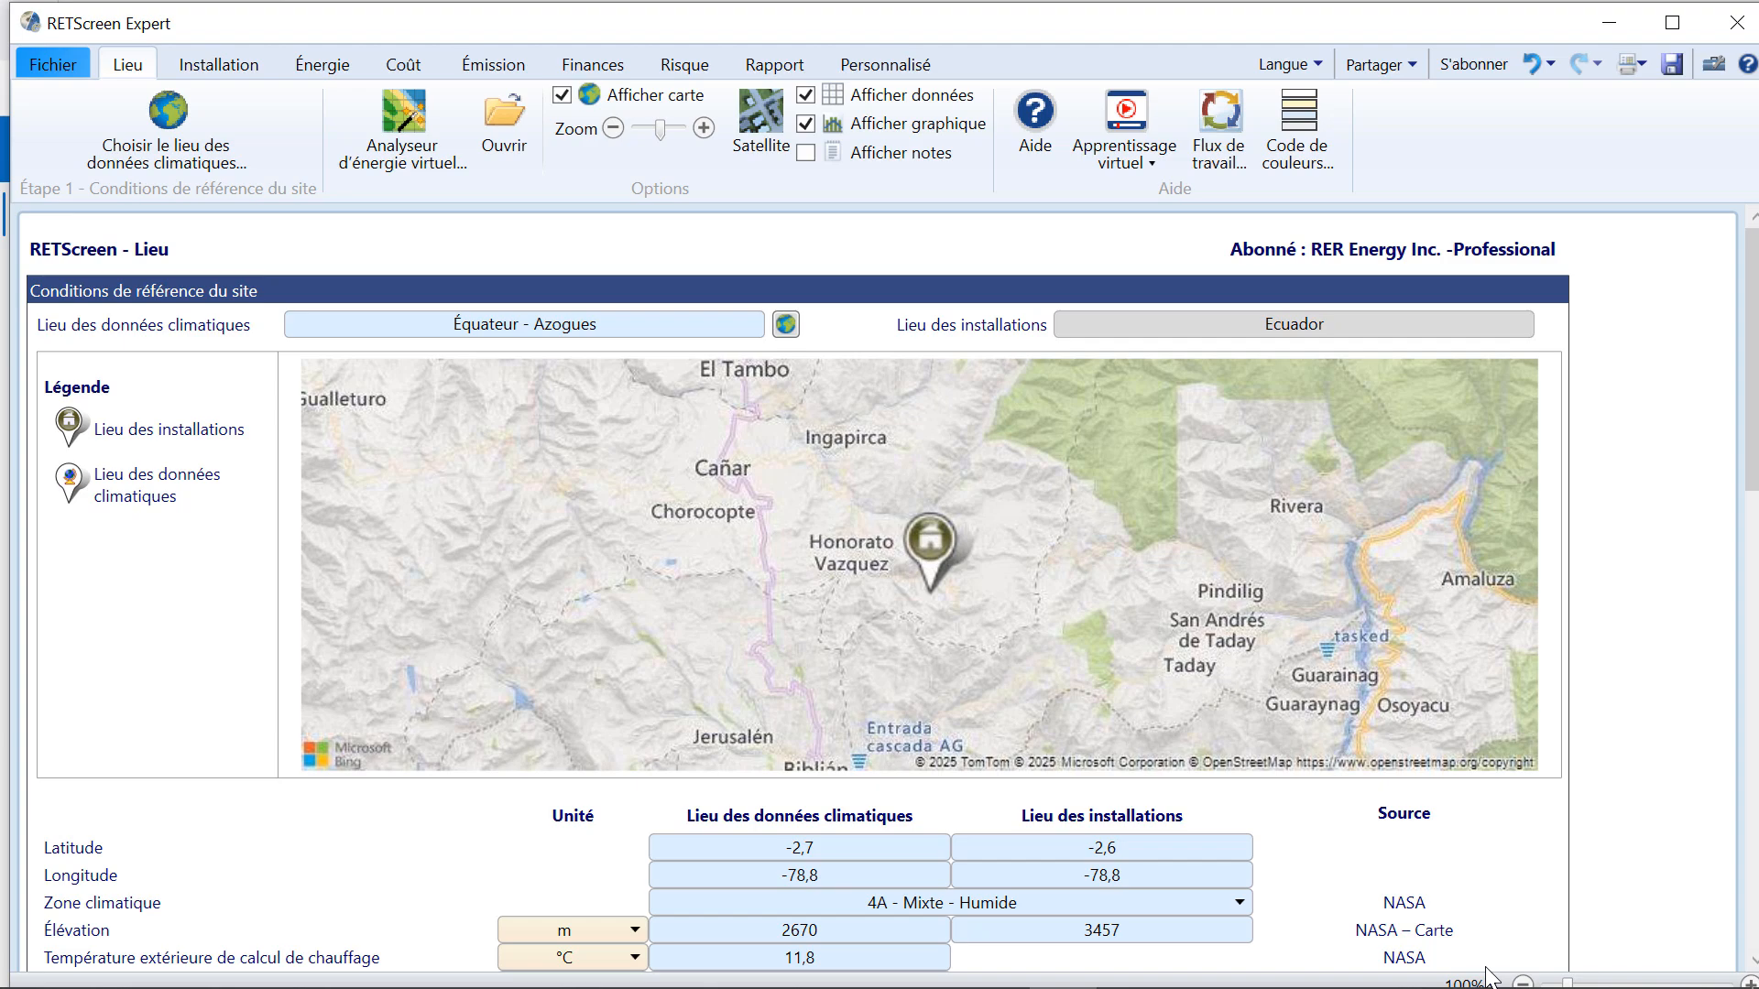
pyautogui.moveTo(1754, 356)
pyautogui.mouseDown()
pyautogui.moveTo(1757, 811)
pyautogui.moveTo(1756, 356)
pyautogui.mouseUp()
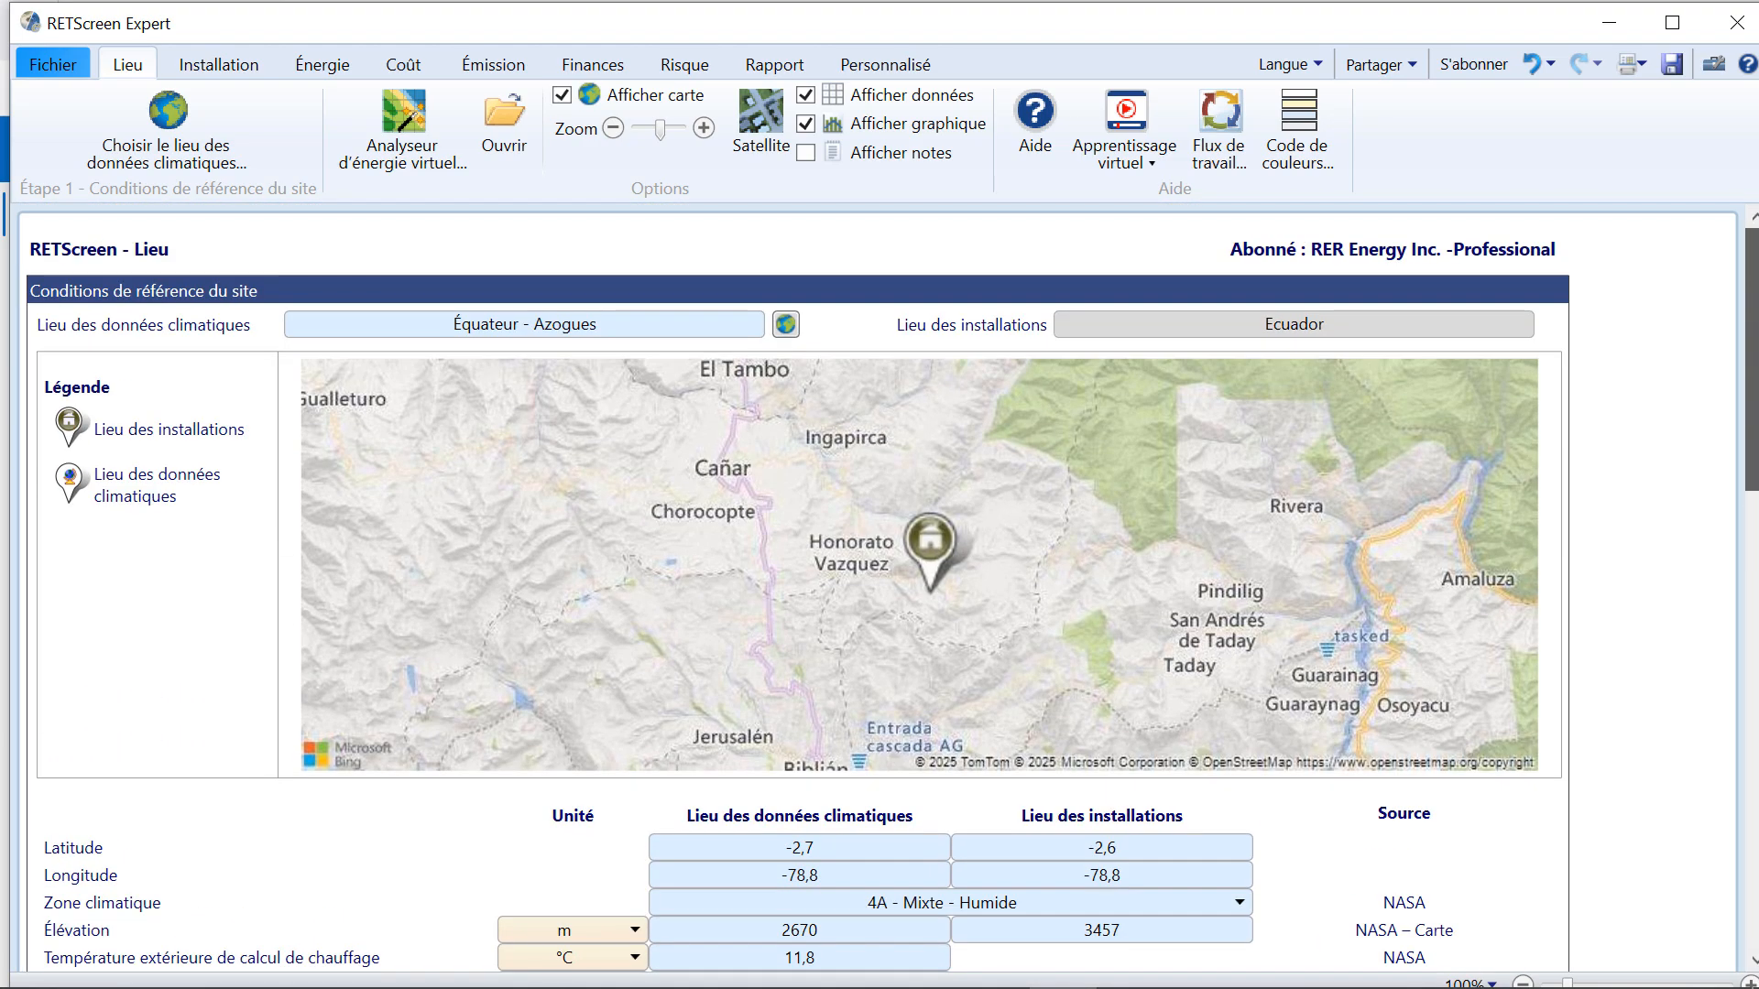
# Step: Set the facility type to Production d'électricité | Stockage | Hors réseau in the installation information
pyautogui.click(216, 68)
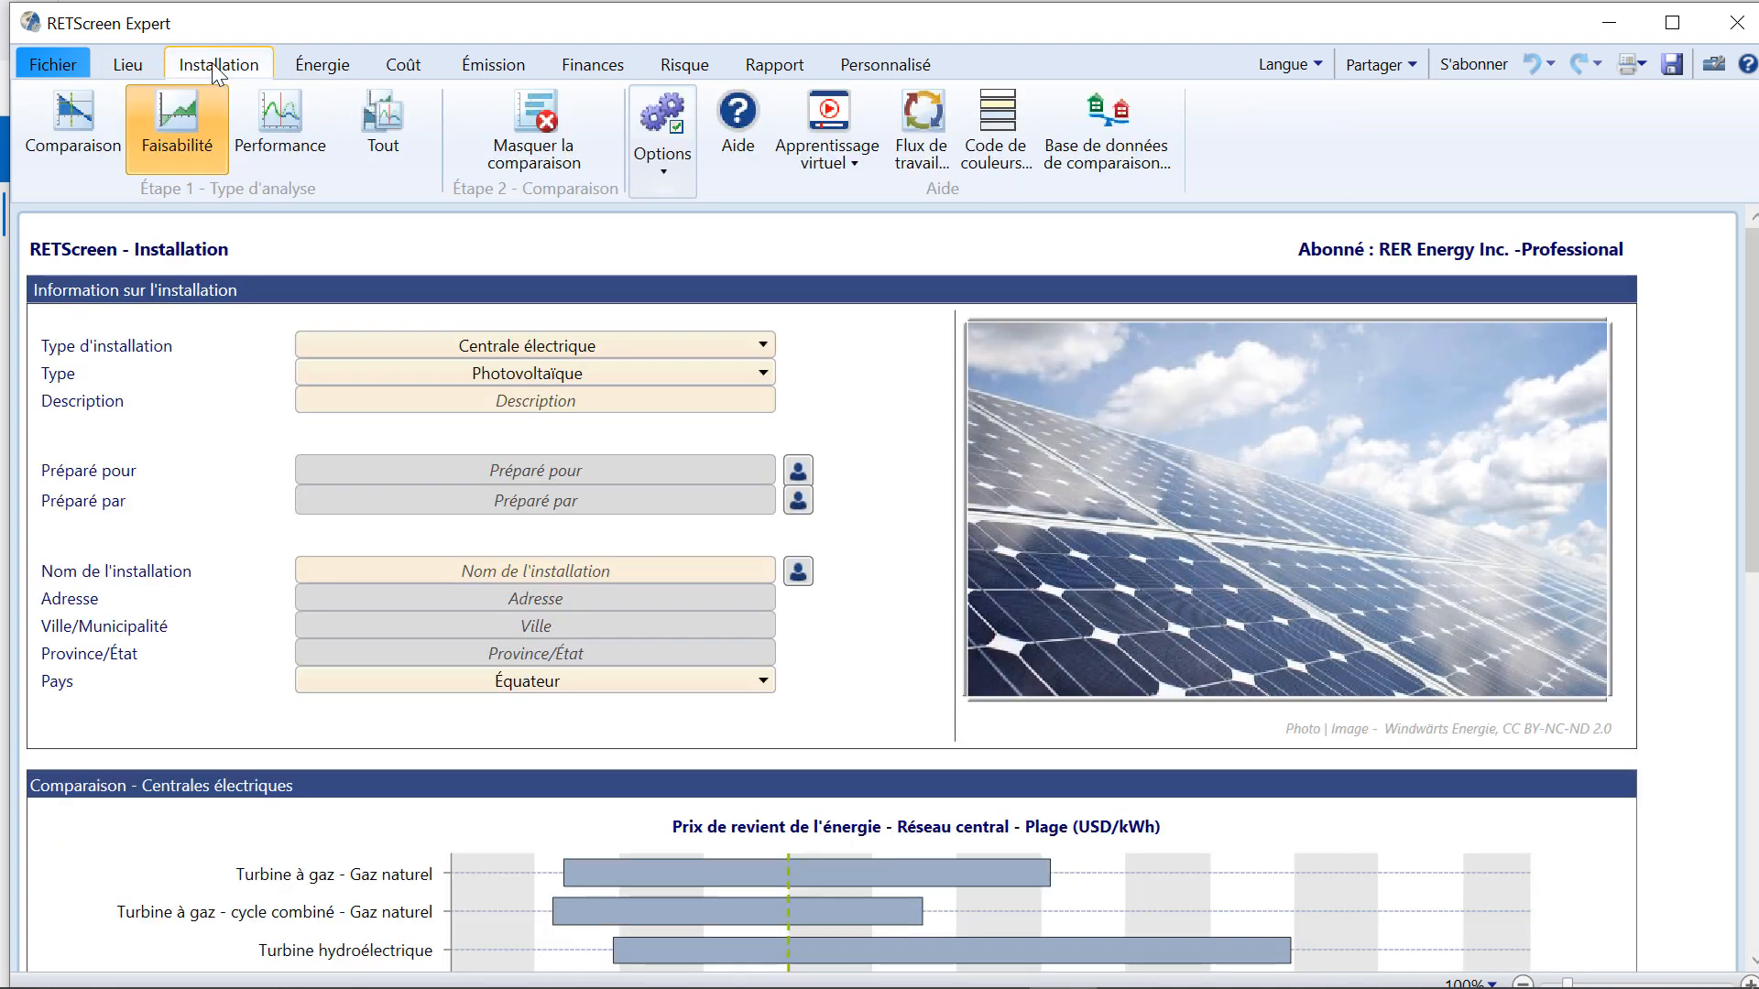
pyautogui.click(583, 343)
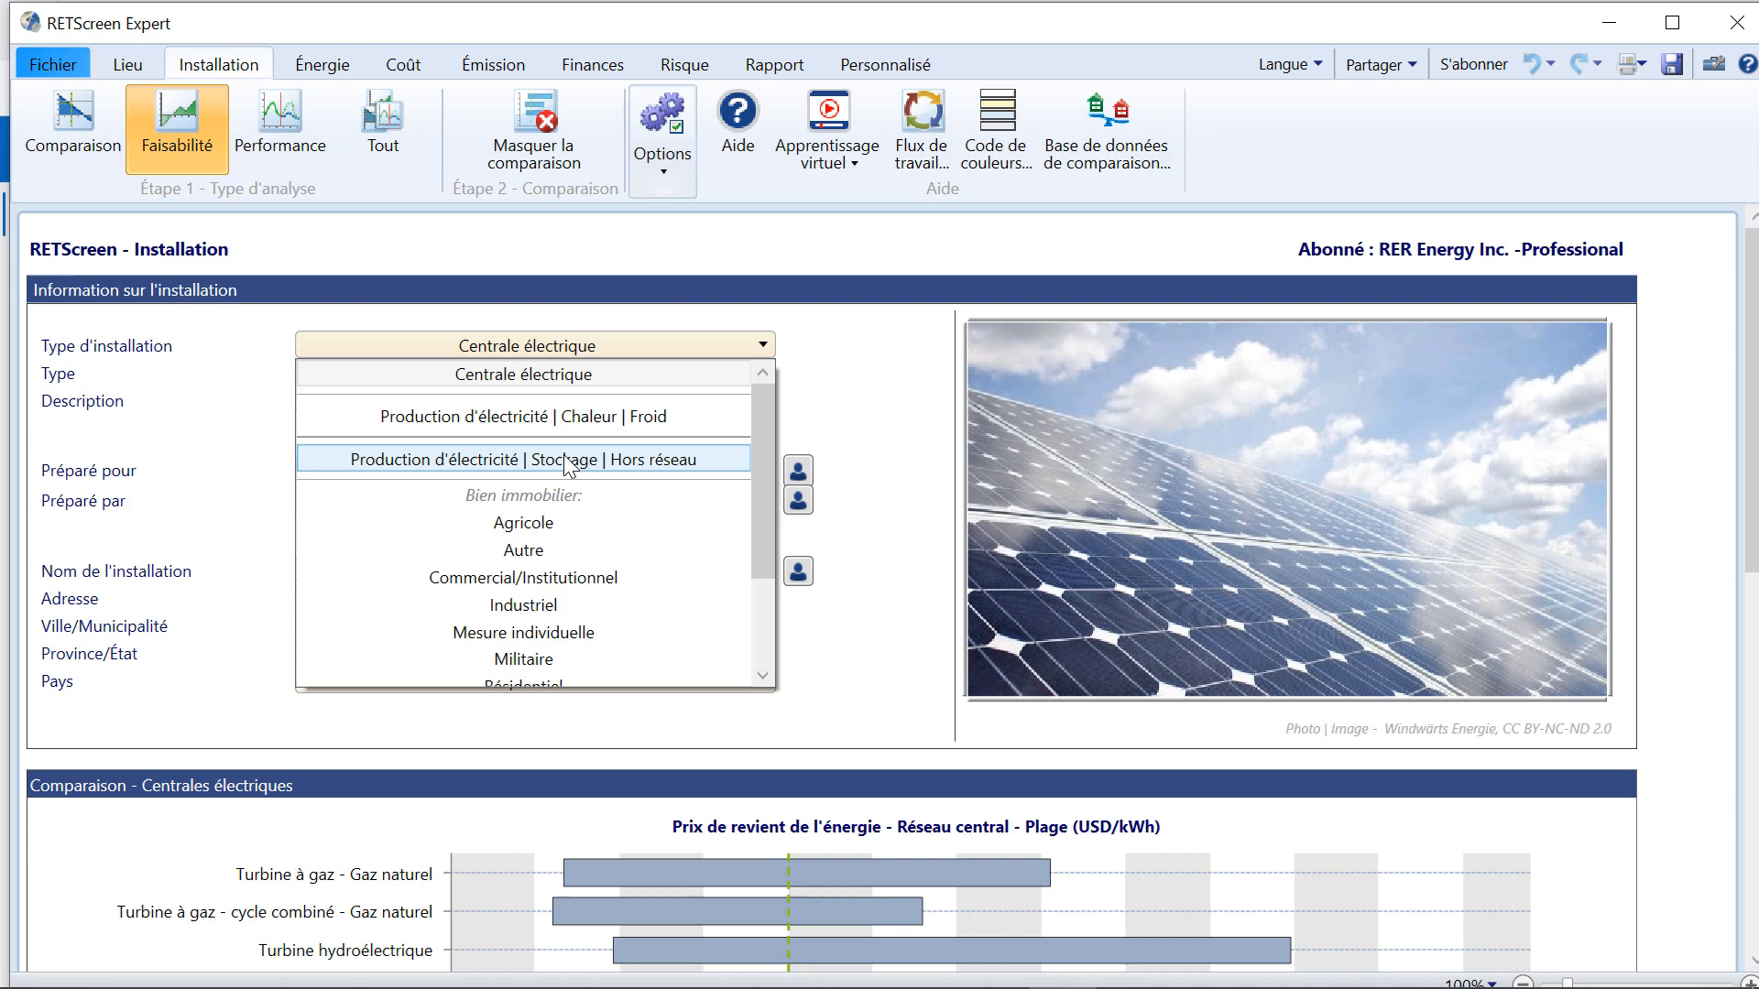
pyautogui.click(636, 463)
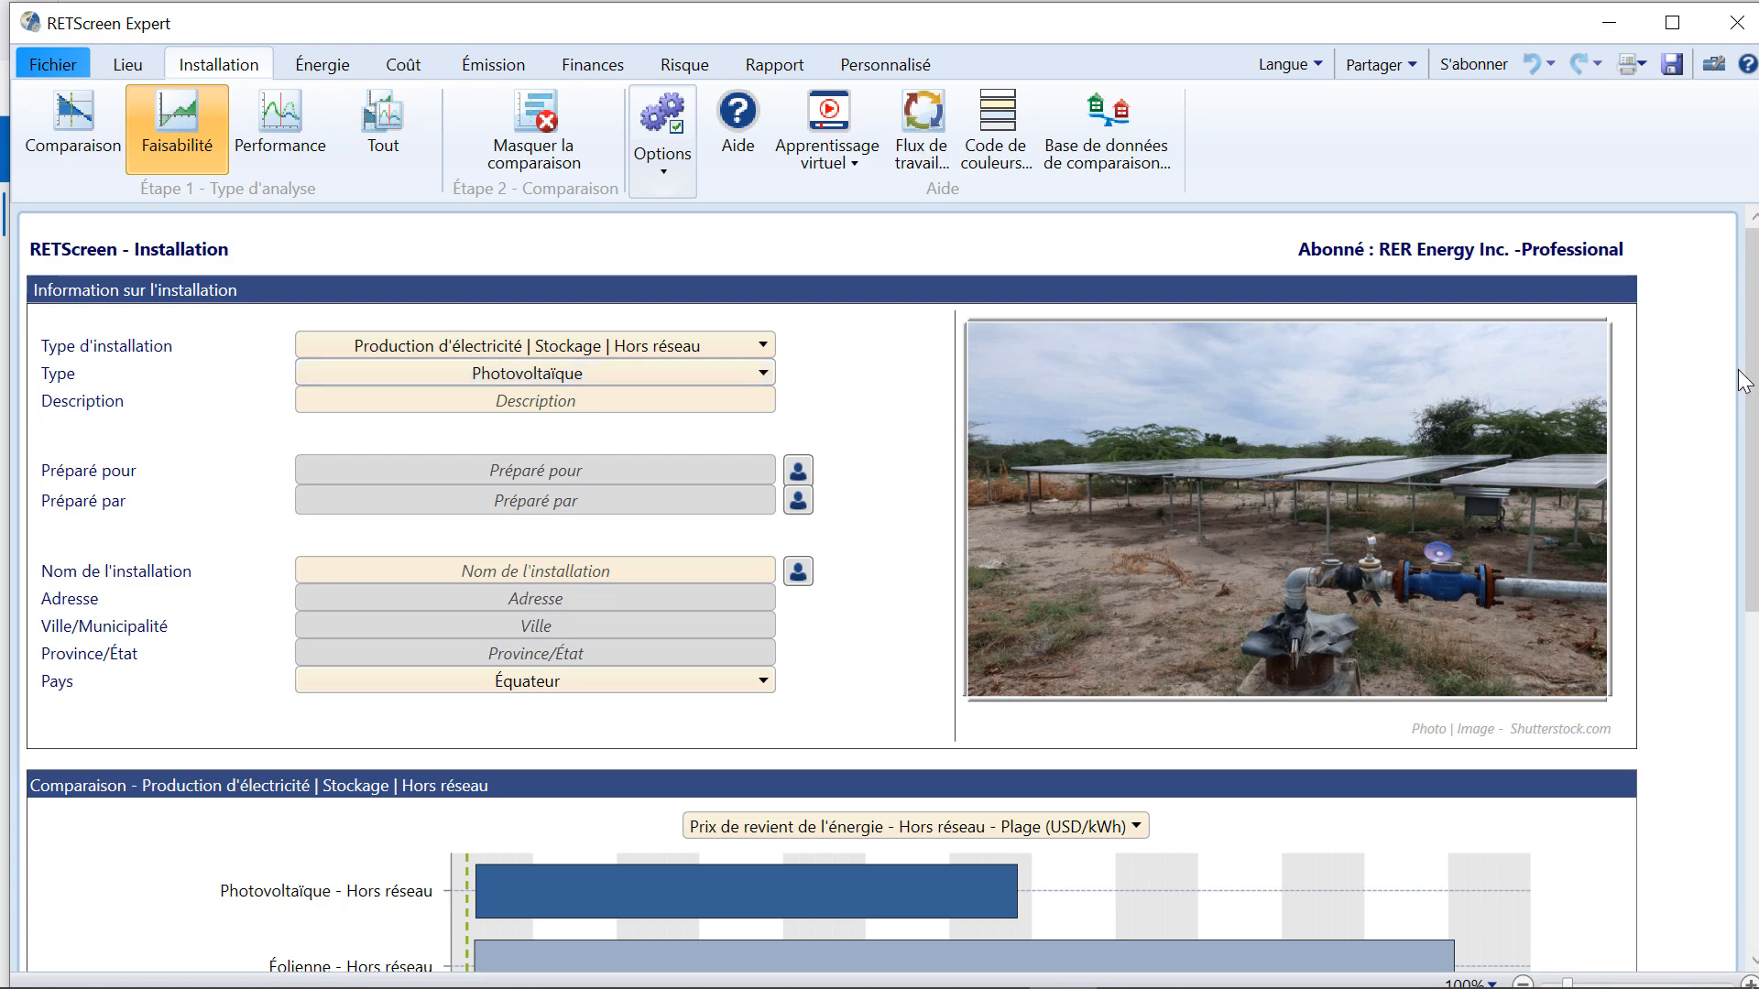
# Step: Hide the energy cost comparison section and look through the additional display options for the installation page
pyautogui.moveTo(1748, 379)
pyautogui.mouseDown()
pyautogui.moveTo(1751, 695)
pyautogui.moveTo(1751, 381)
pyautogui.mouseUp()
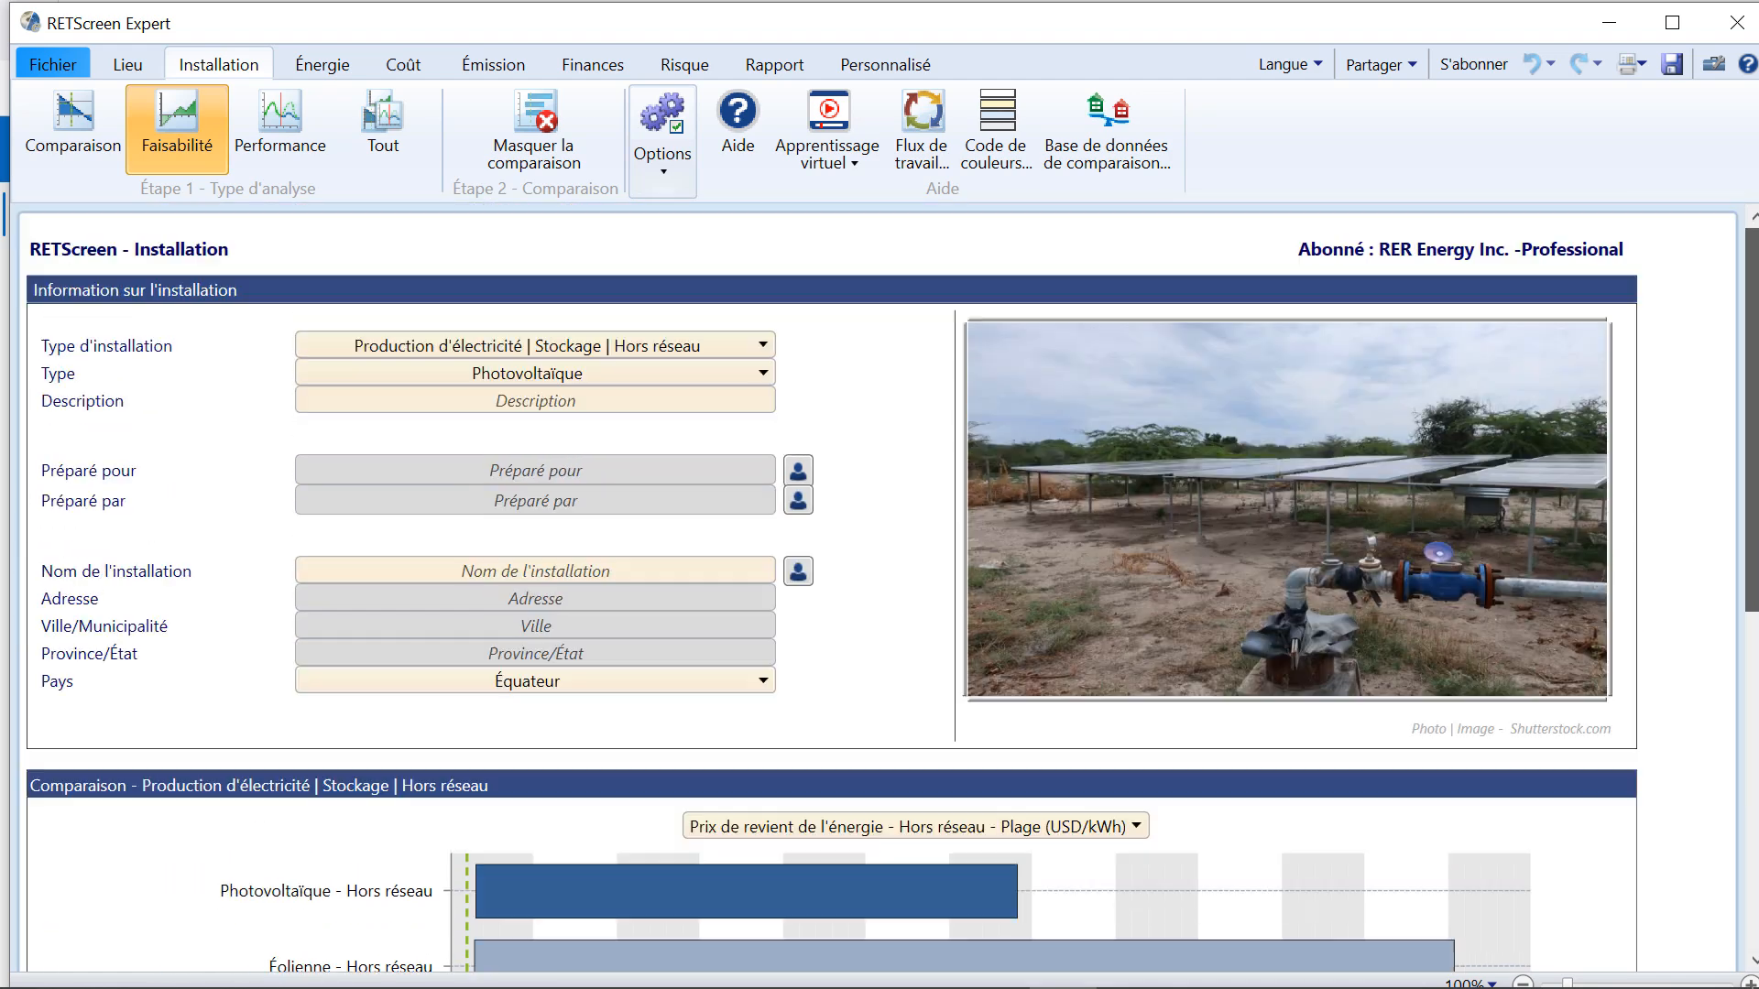
pyautogui.click(534, 117)
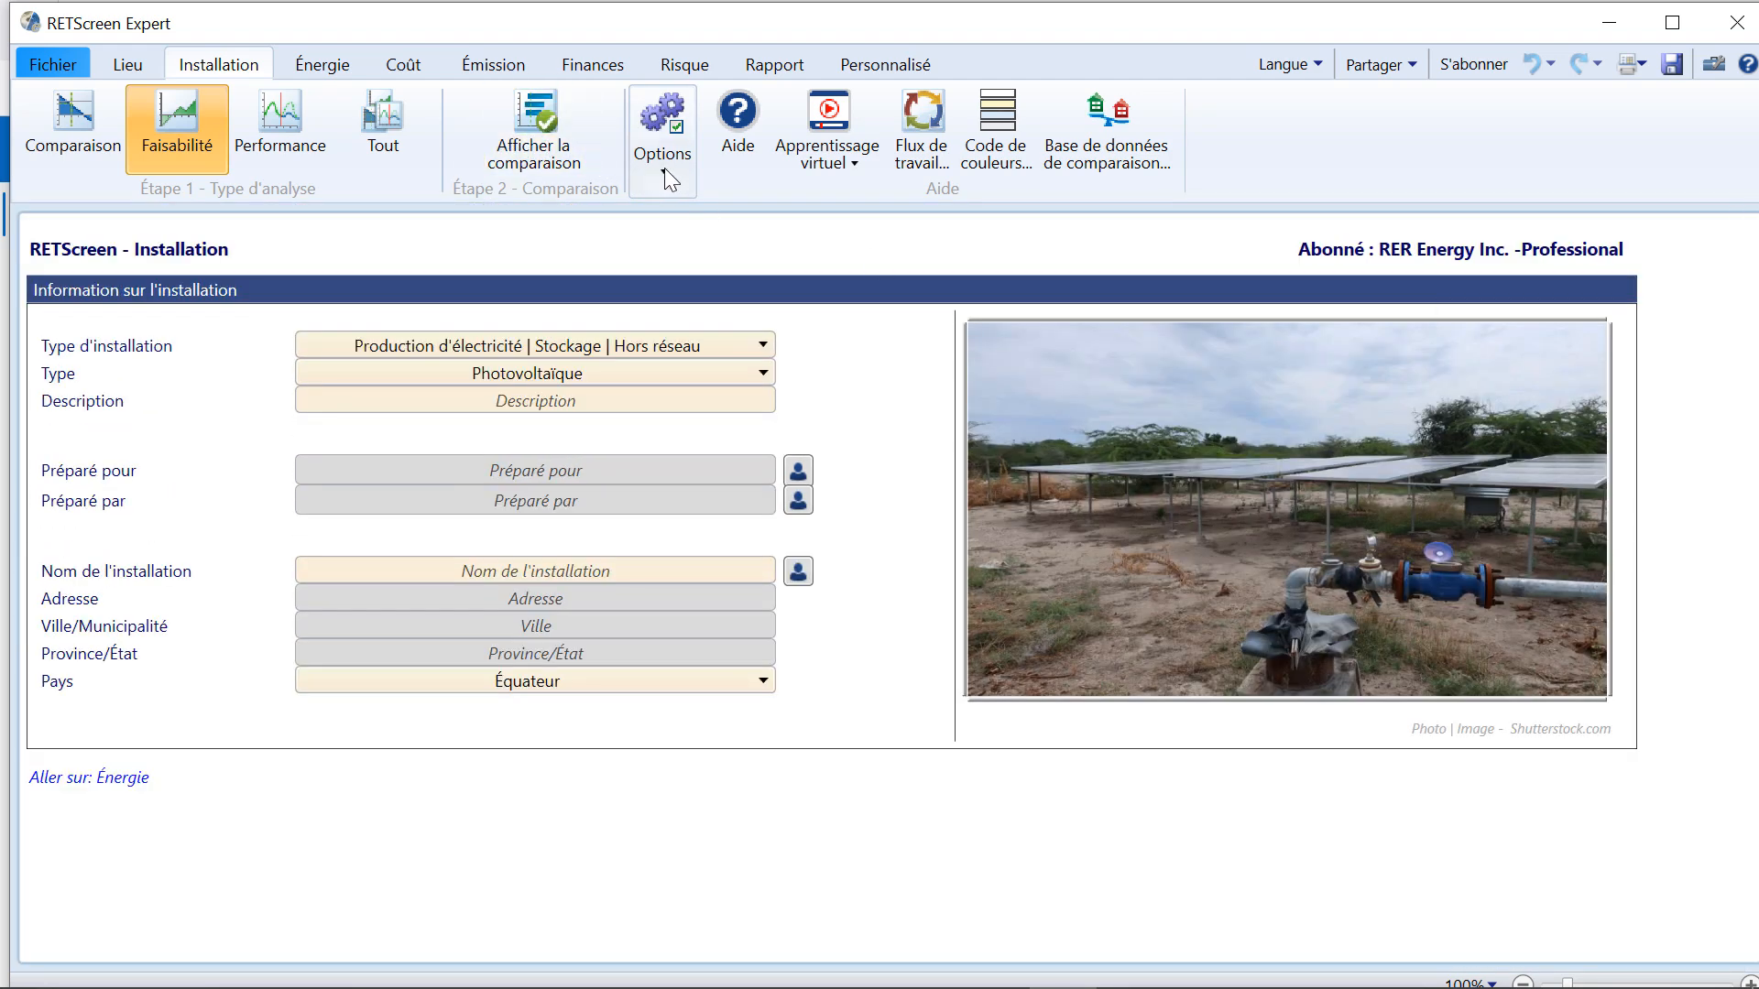
pyautogui.click(663, 168)
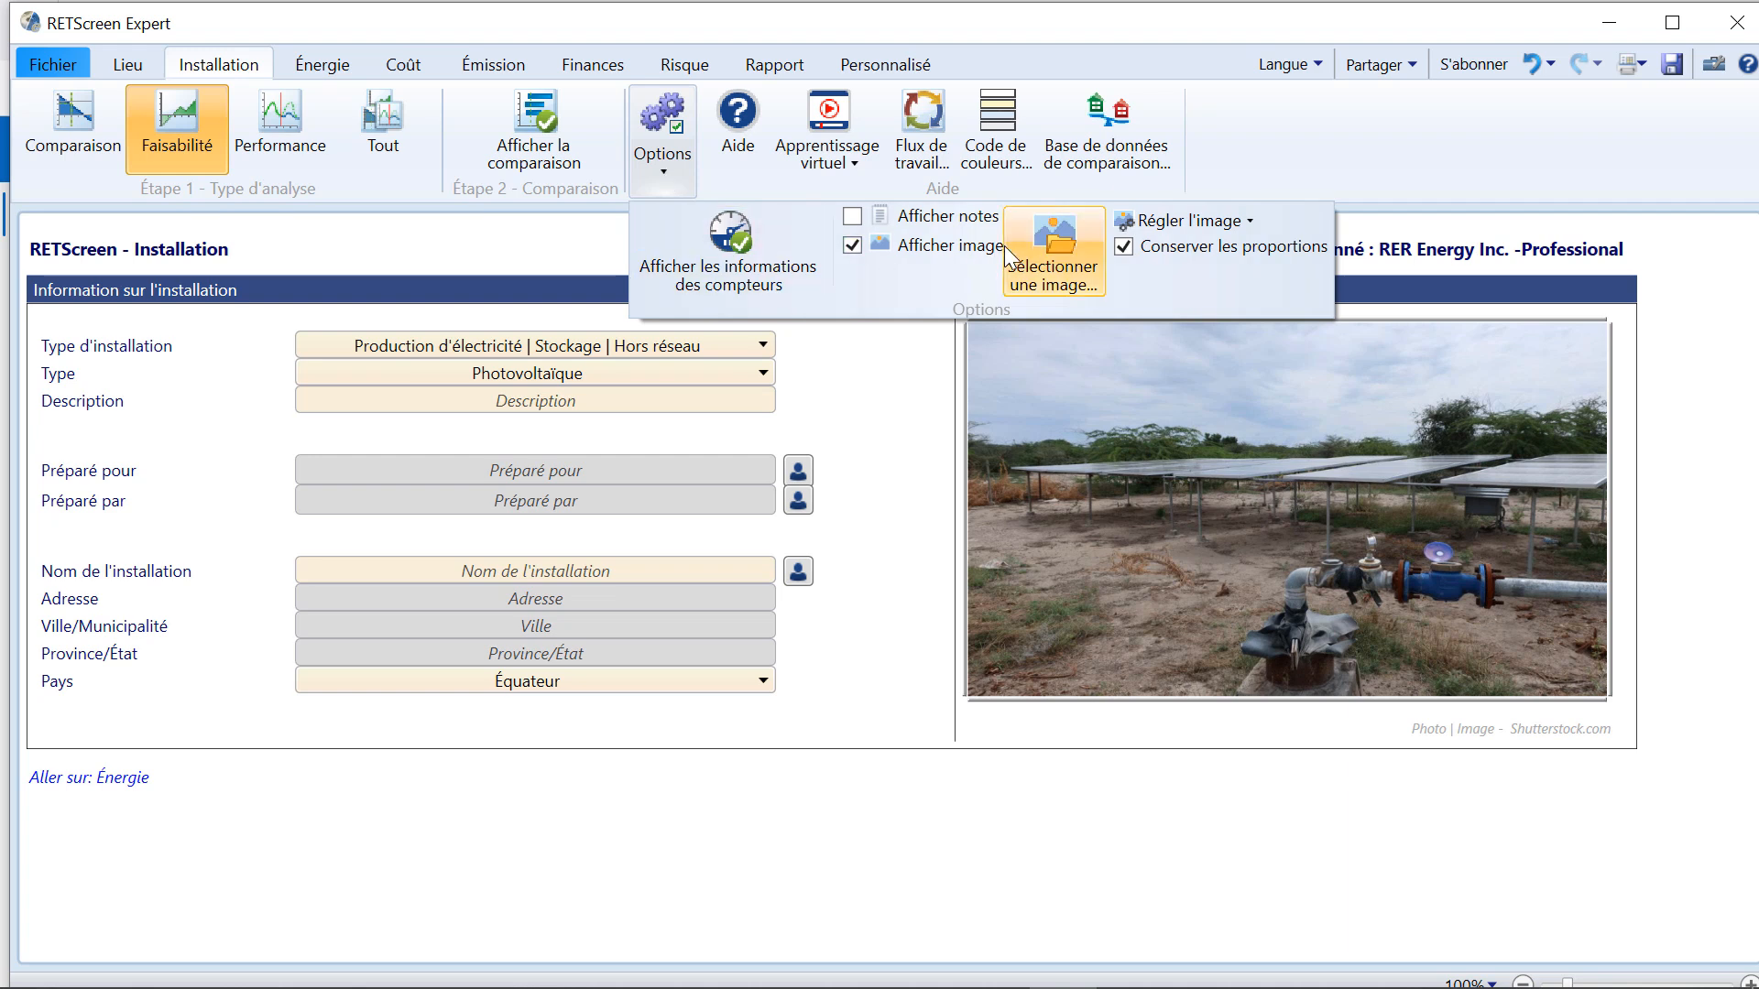
pyautogui.click(1268, 178)
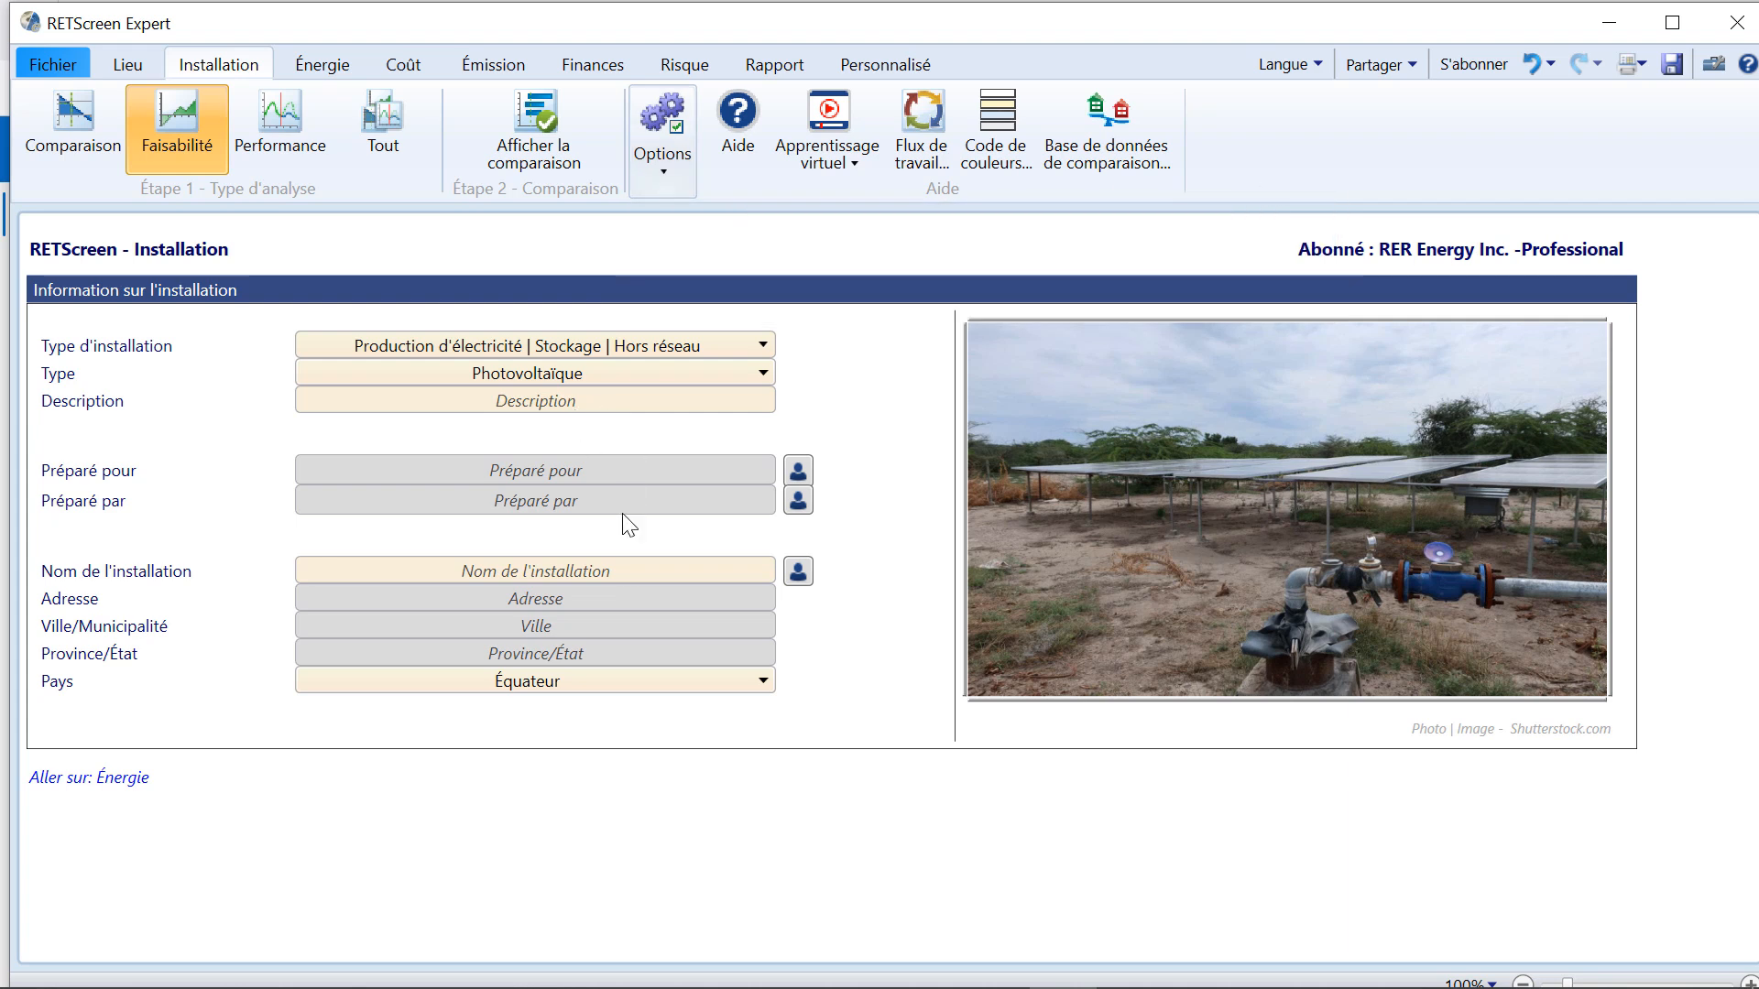